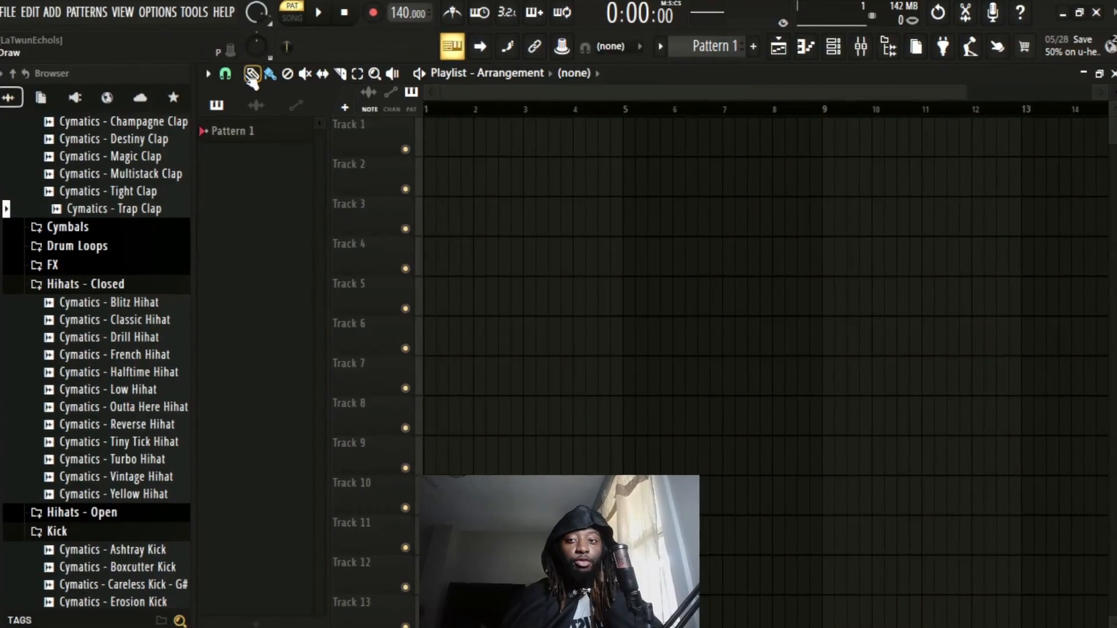
Open the piano roll for the Steinway D channel and draw a half-bar F5 note at the start of bar 1
{"action": "left_click", "coordinate": [847, 49]}
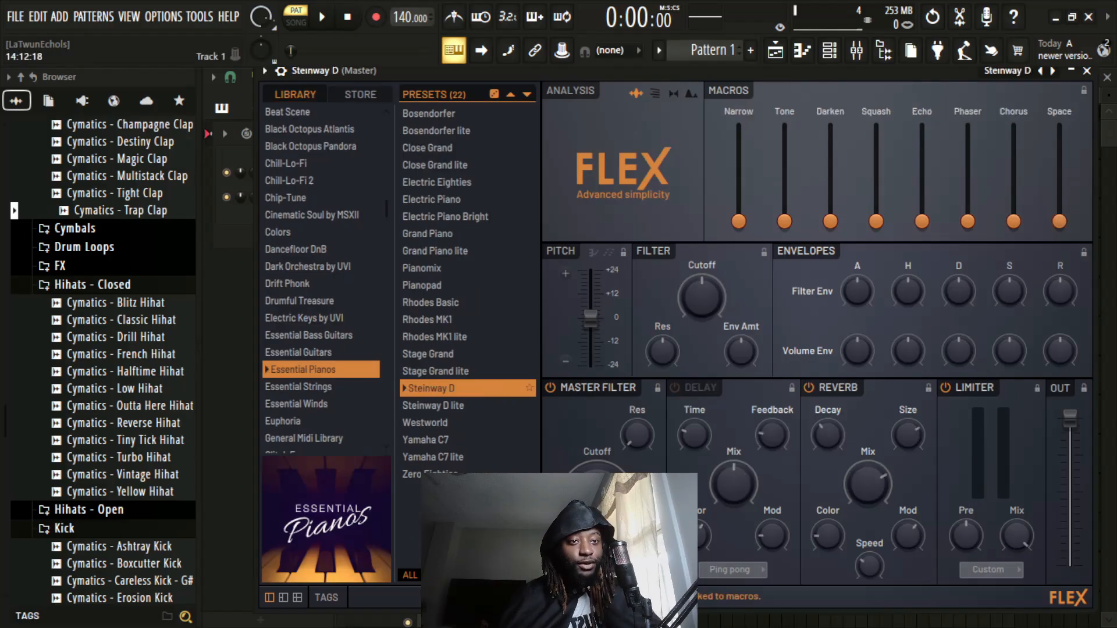
{"action": "left_click", "coordinate": [1086, 72]}
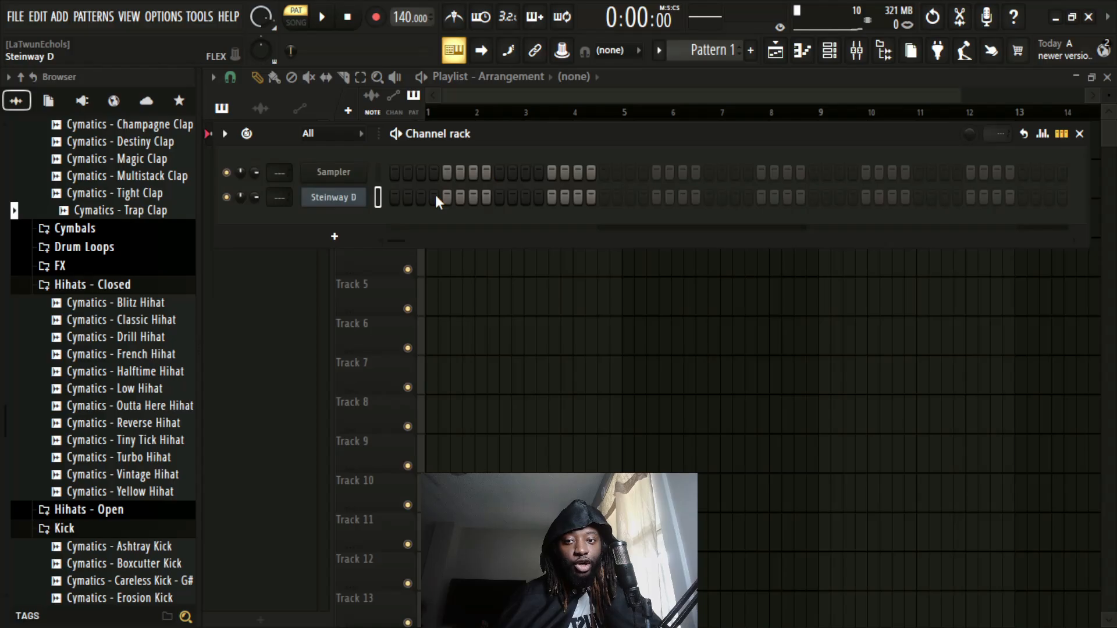
{"action": "key", "text": "F7"}
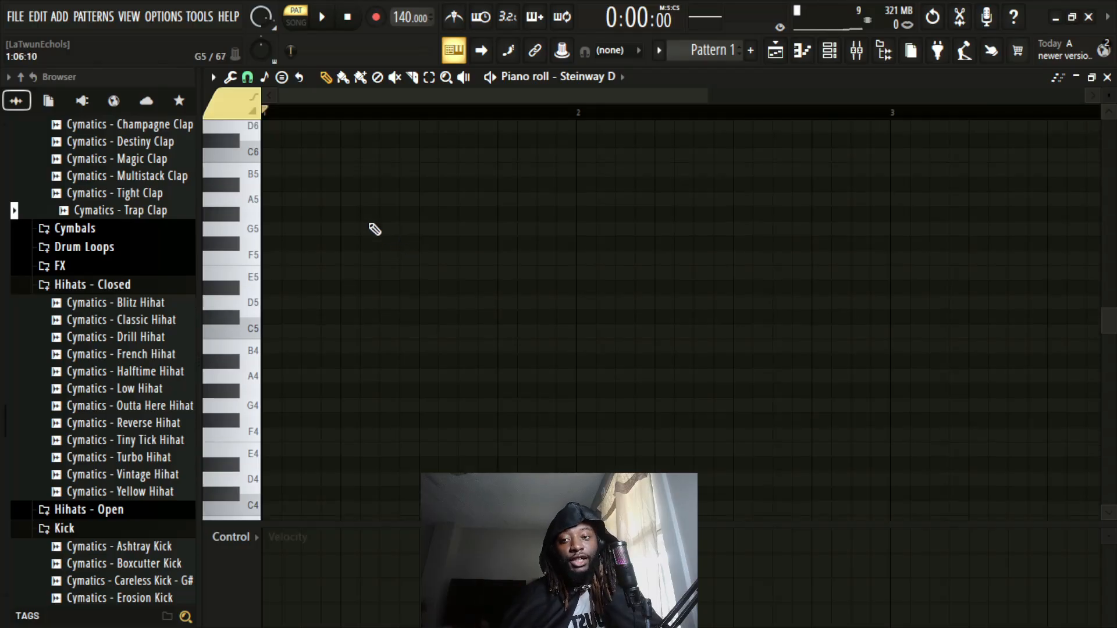
{"action": "left_click", "coordinate": [276, 250]}
{"action": "left_click_drag", "start_coordinate": [302, 250], "coordinate": [418, 252]}
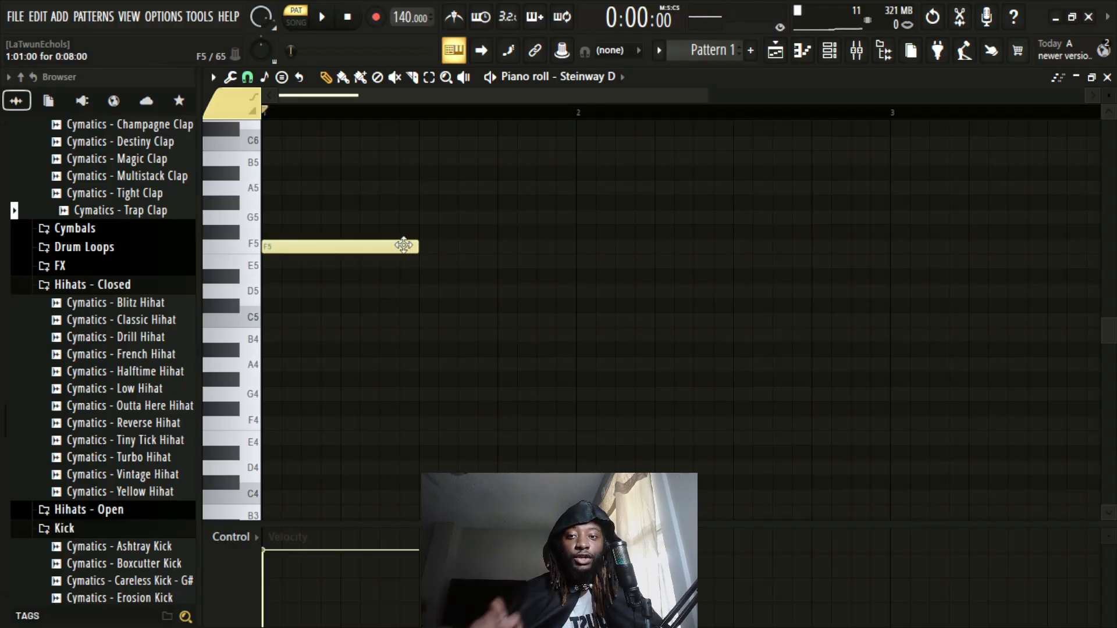
{"action": "left_click", "coordinate": [273, 233]}
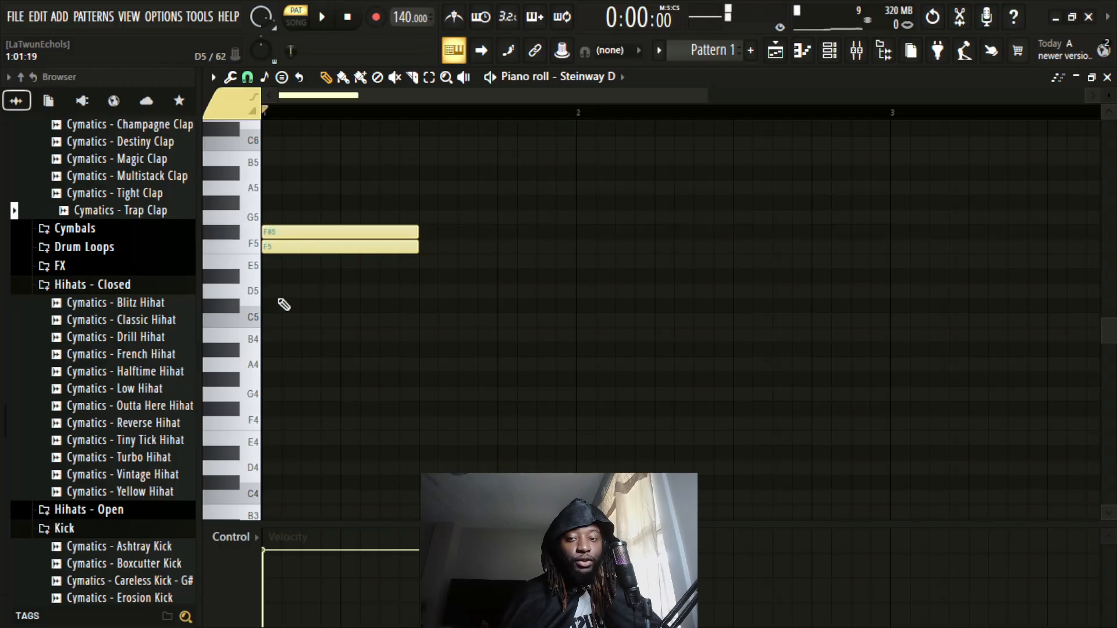
{"action": "left_click", "coordinate": [277, 264]}
{"action": "right_click", "coordinate": [274, 265]}
{"action": "right_click", "coordinate": [281, 232]}
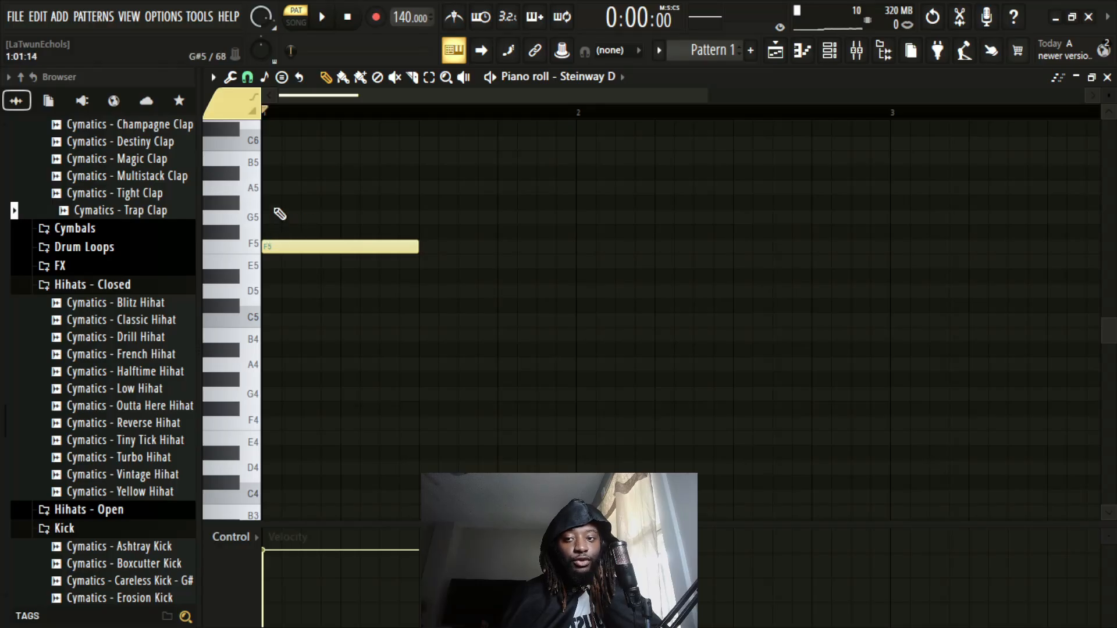
Stack half-bar G#5 and C6 notes above the F5 note to form an F minor chord
{"action": "left_click", "coordinate": [270, 204]}
{"action": "scroll", "coordinate": [292, 203], "scroll_direction": "up", "scroll_amount": 2}
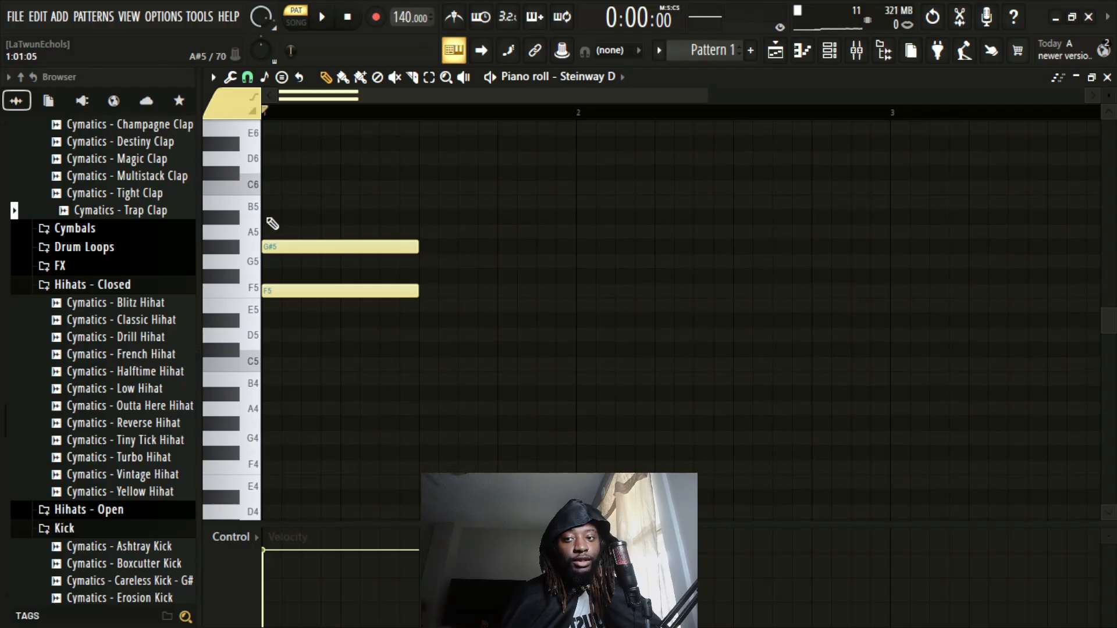
{"action": "left_click", "coordinate": [270, 187]}
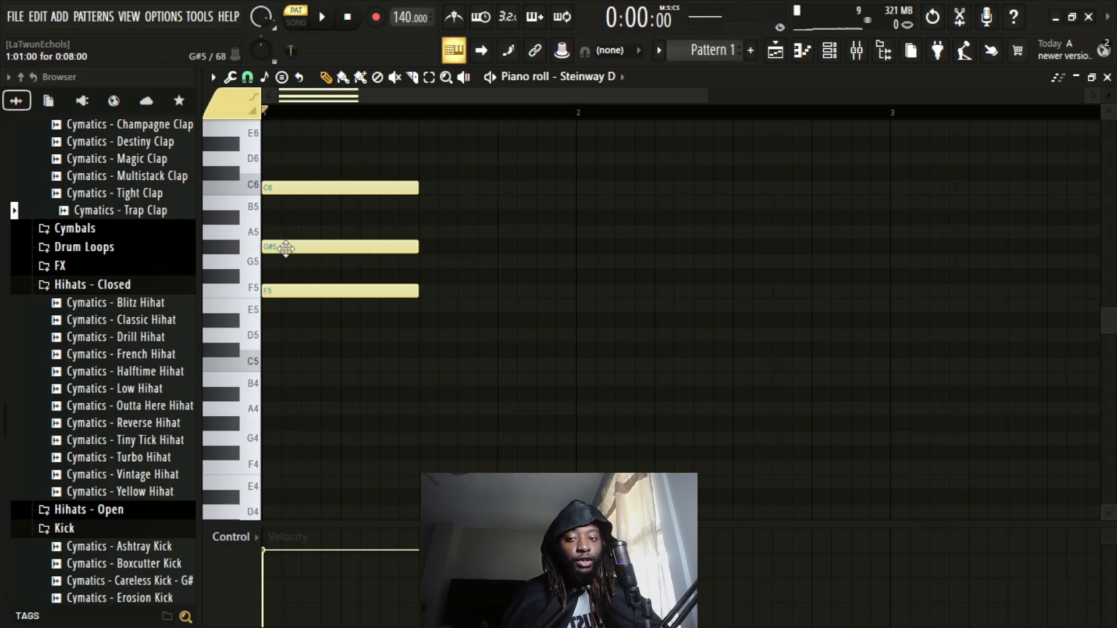
Raise the chord's middle note one semitone to A5 and play the chord back as F major
{"action": "left_click_drag", "start_coordinate": [287, 246], "coordinate": [290, 230]}
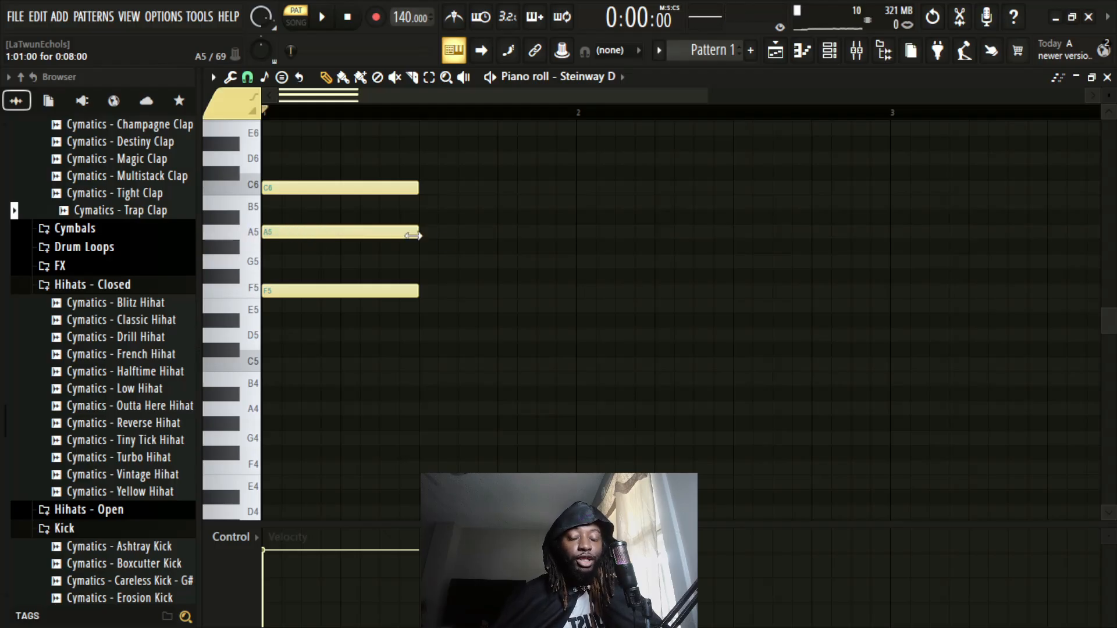
{"action": "key", "text": "space"}
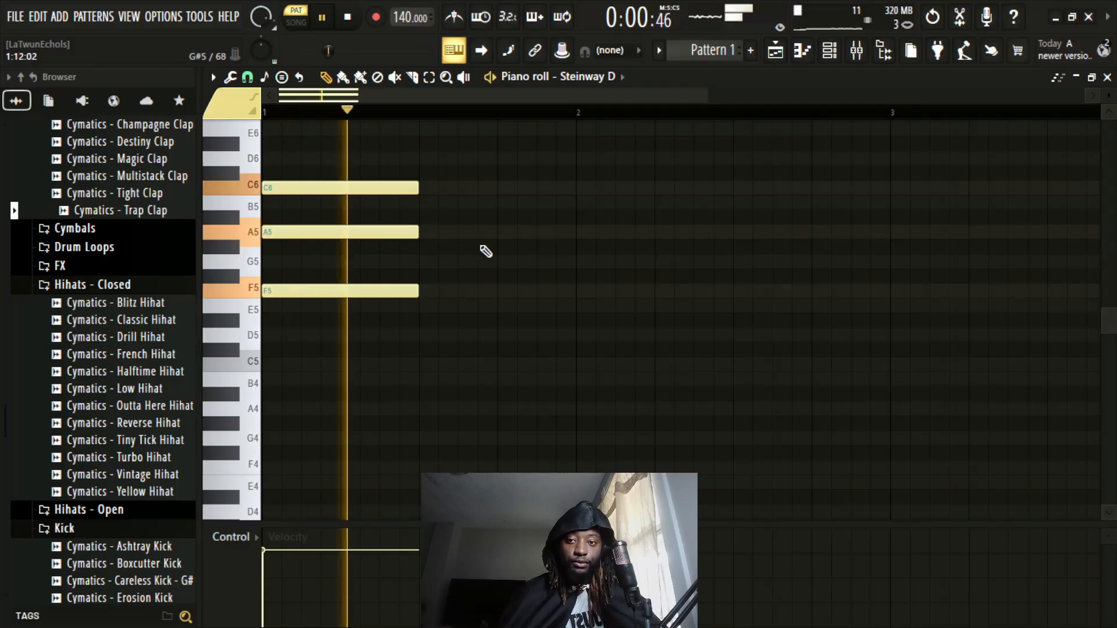
{"action": "key", "text": "space"}
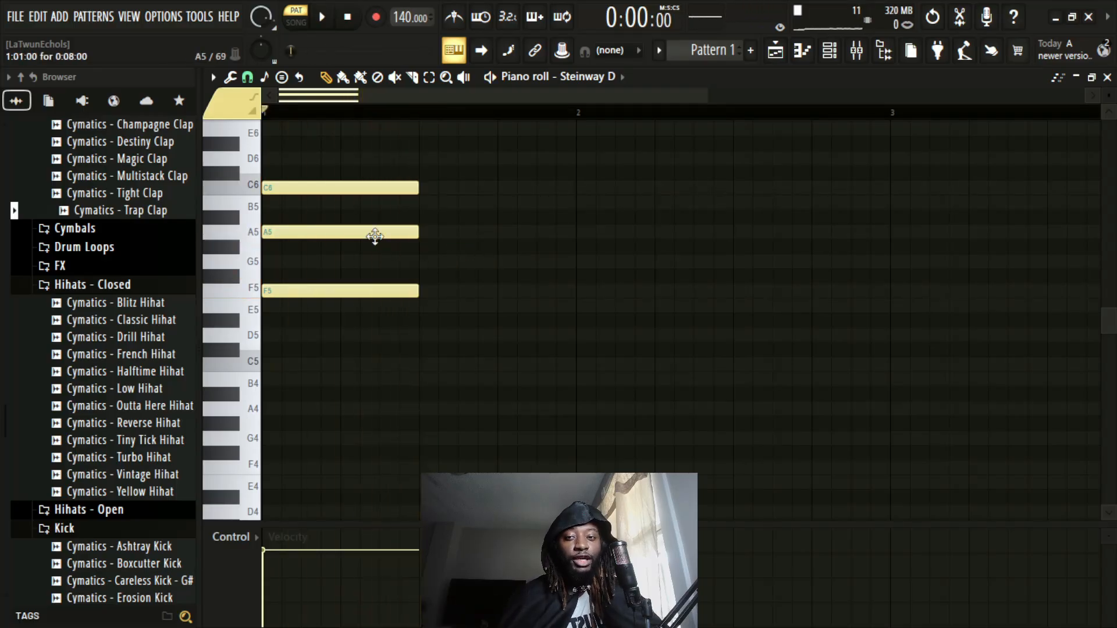
Lower the chord's middle note back to G#5 and play the F minor chord
{"action": "left_click_drag", "start_coordinate": [376, 232], "coordinate": [374, 246]}
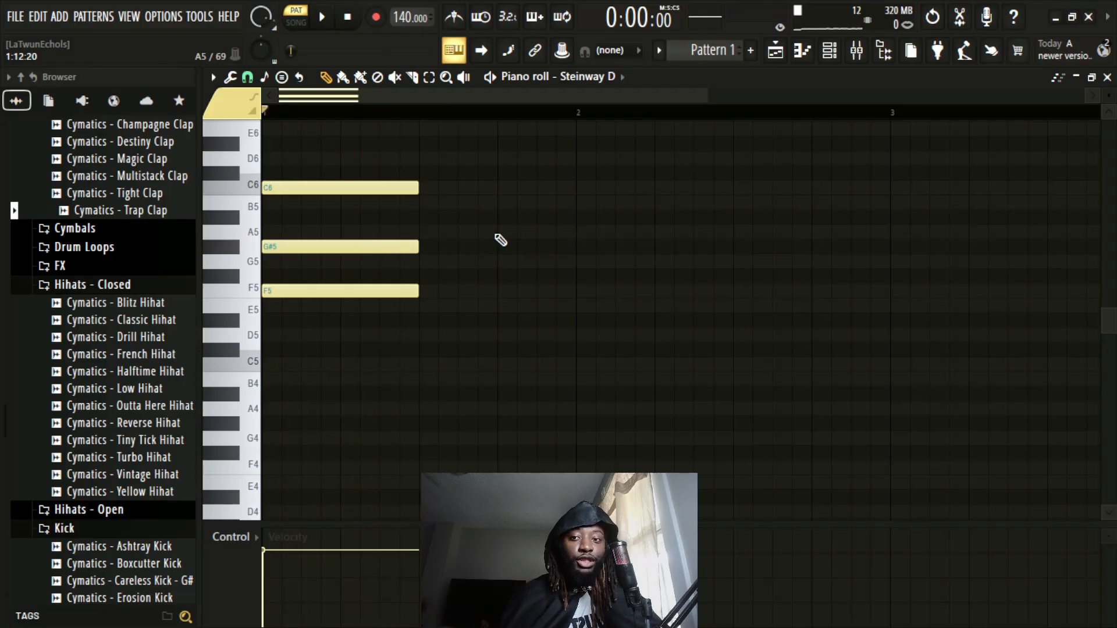
{"action": "key", "text": "space"}
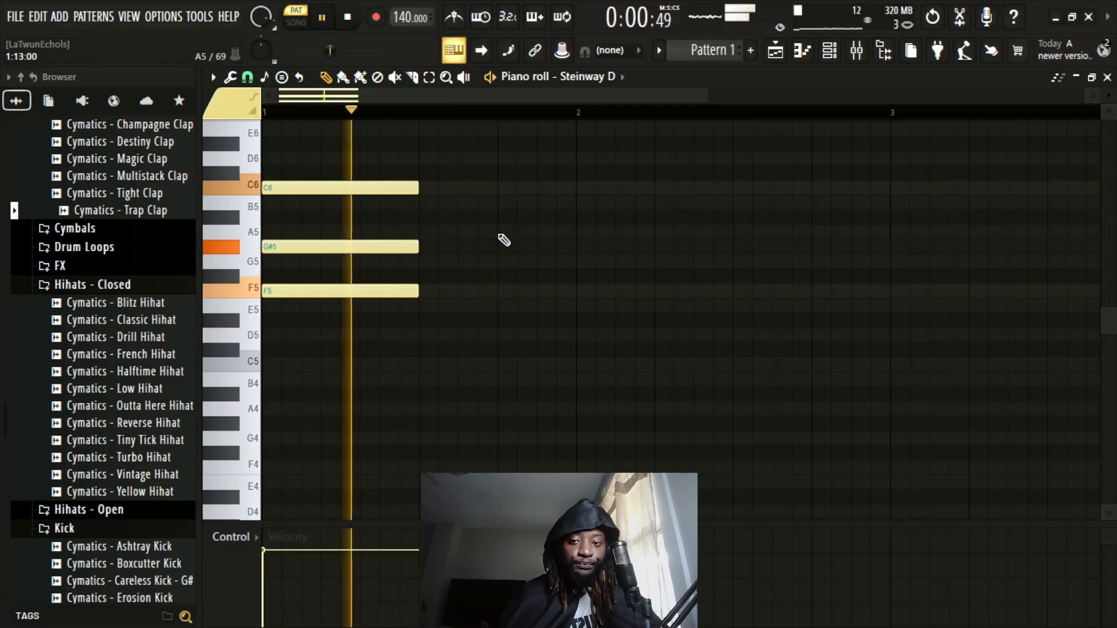
{"action": "key", "text": "space"}
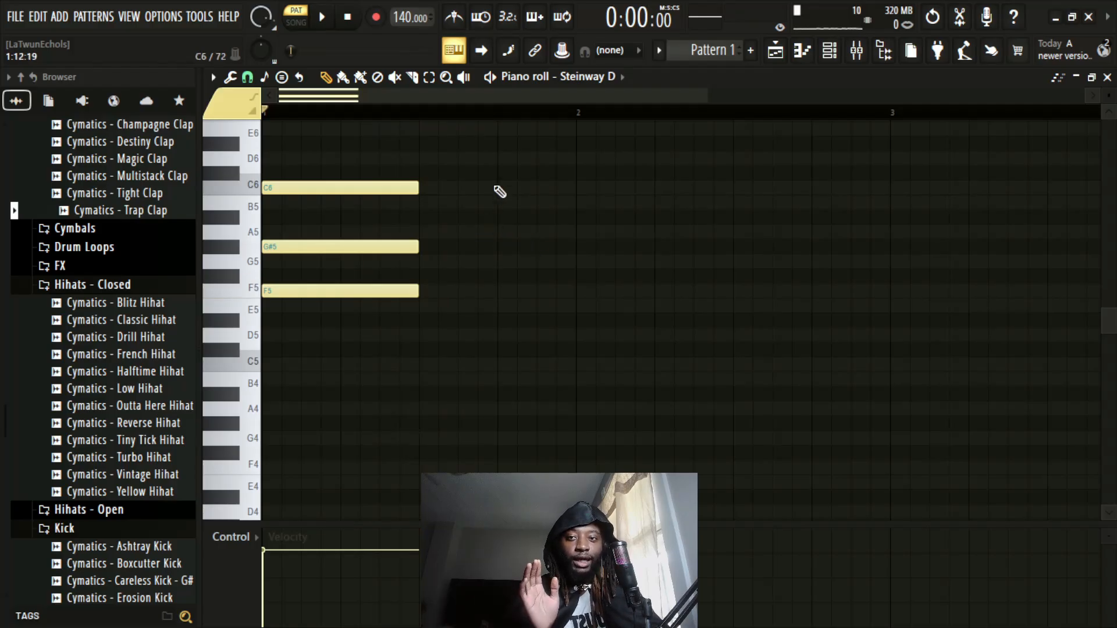
Select the time range of bar 1 and play back its two chords
{"action": "scroll", "coordinate": [536, 124], "scroll_direction": "down", "scroll_amount": 3}
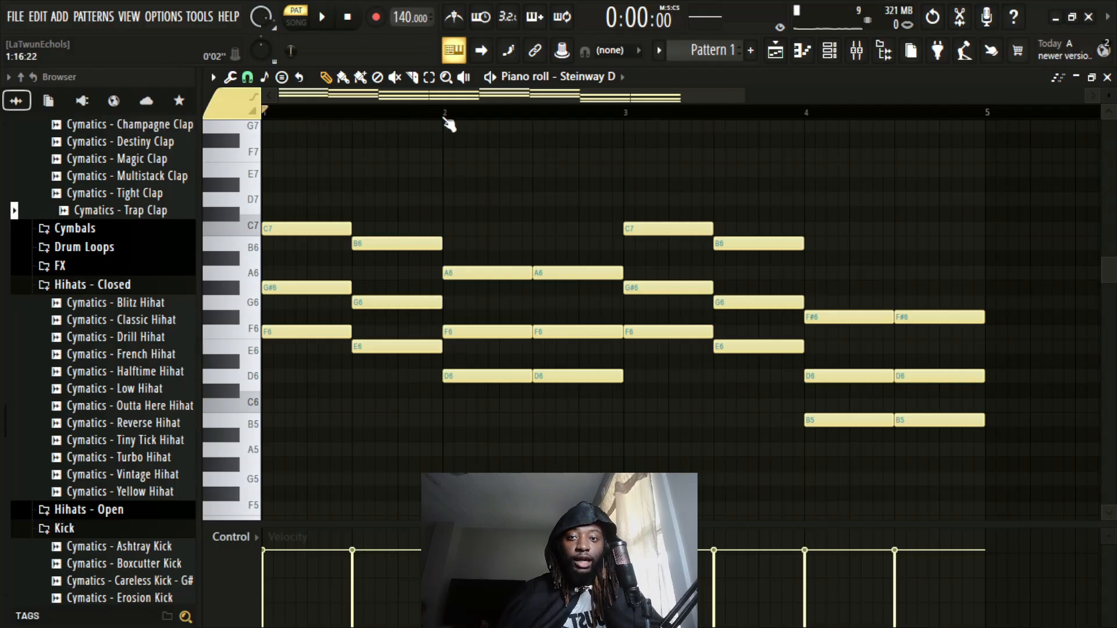
{"action": "left_click_drag", "start_coordinate": [442, 114], "coordinate": [261, 113]}
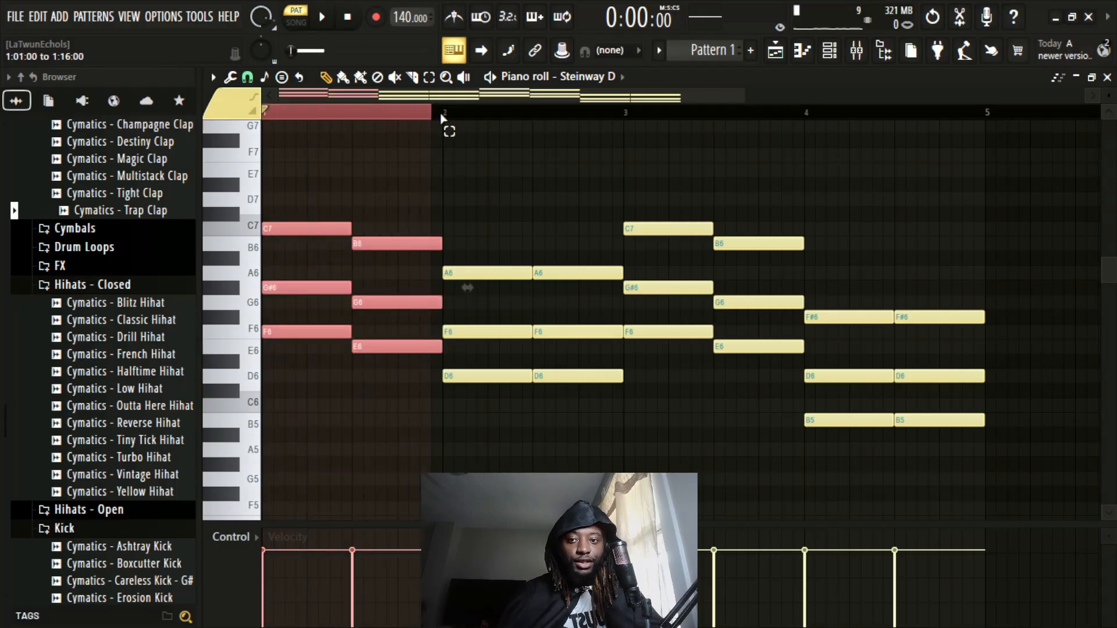
{"action": "key", "text": "space"}
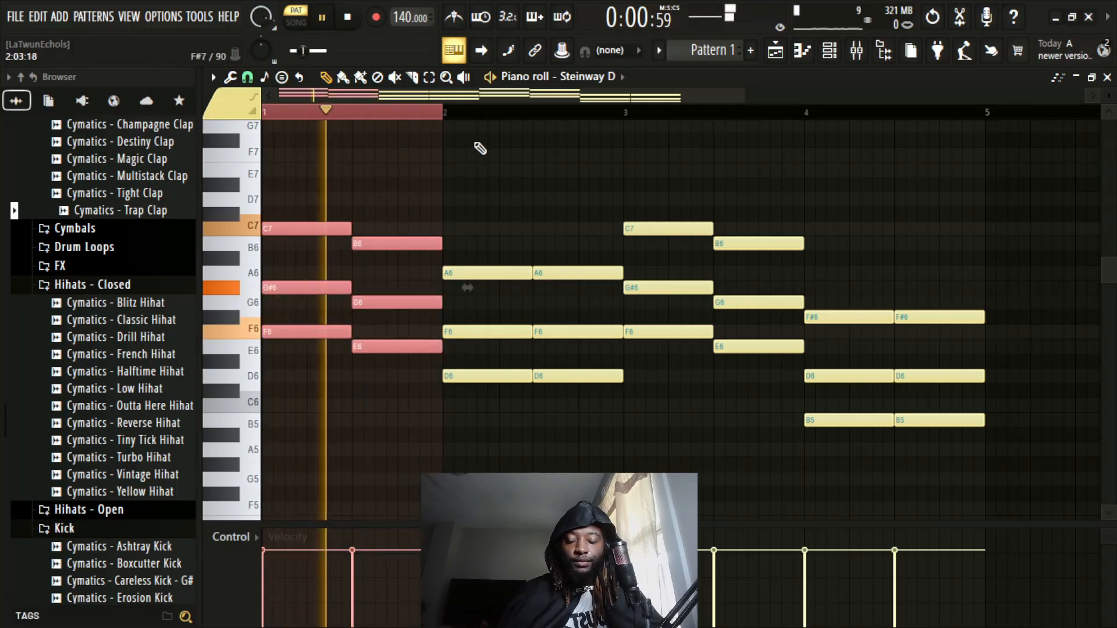
{"action": "key", "text": "space"}
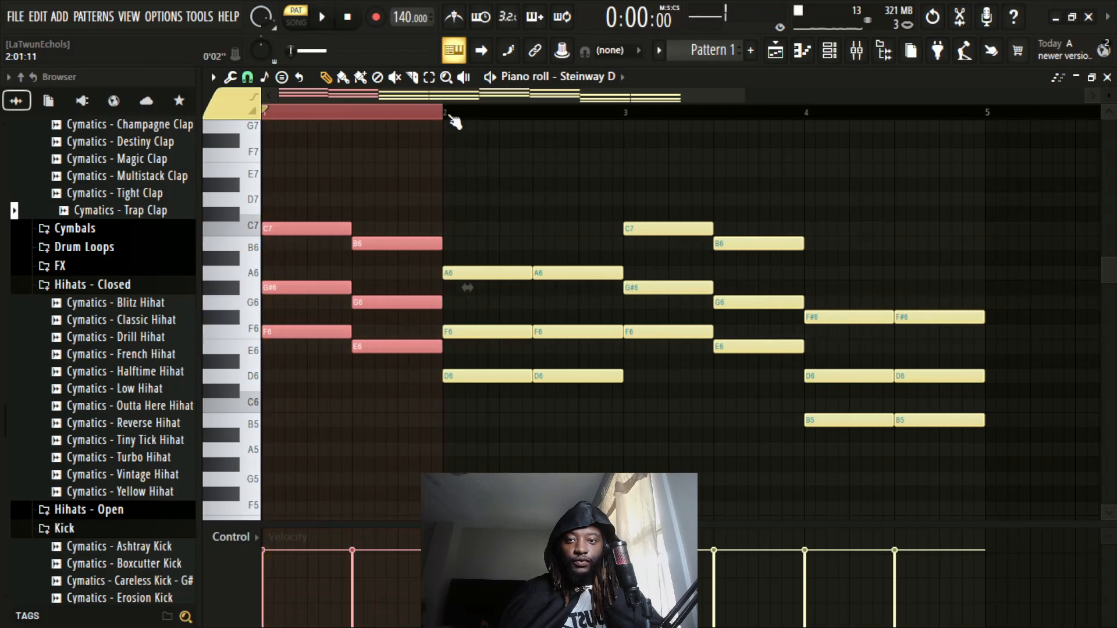
Select the time range covering bar 2 and play back its chords
{"action": "left_click_drag", "start_coordinate": [448, 116], "coordinate": [633, 127]}
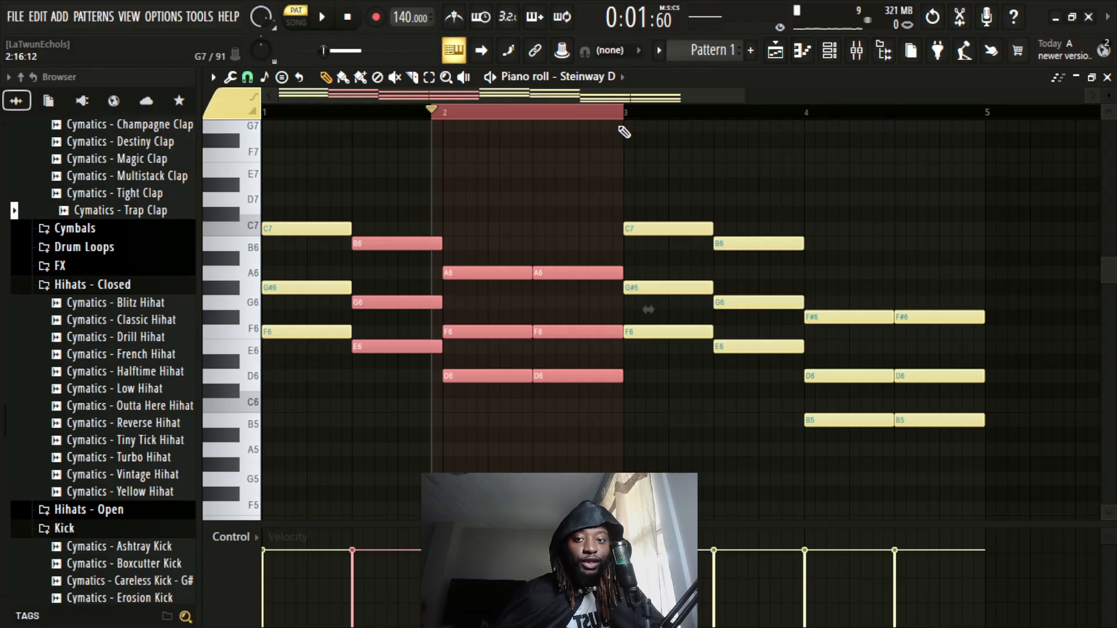
{"action": "key", "text": "space"}
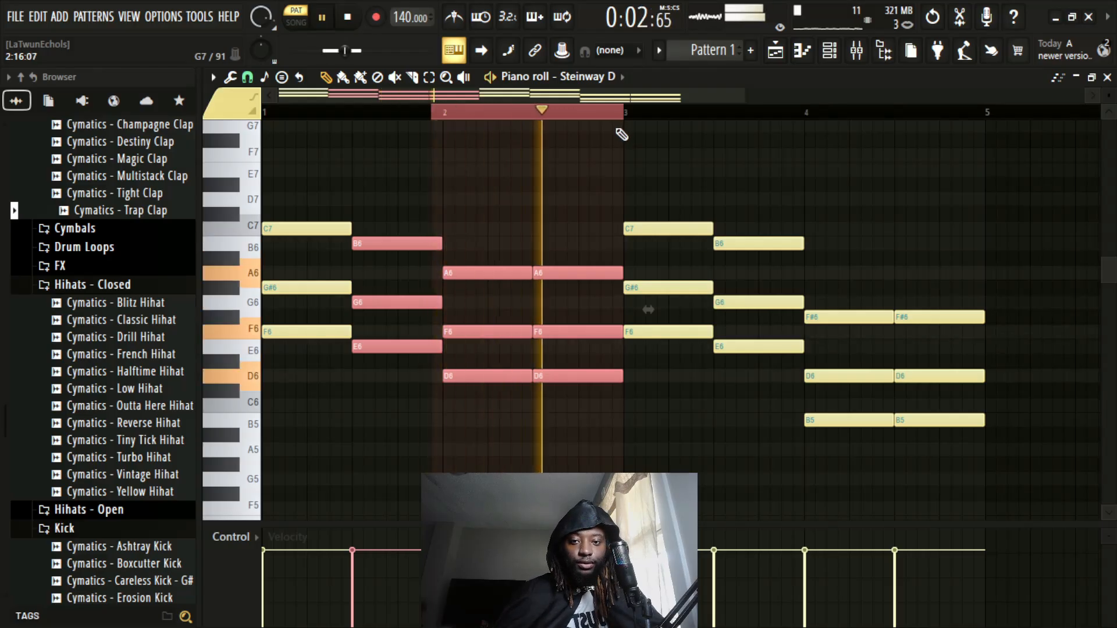
{"action": "key", "text": "space"}
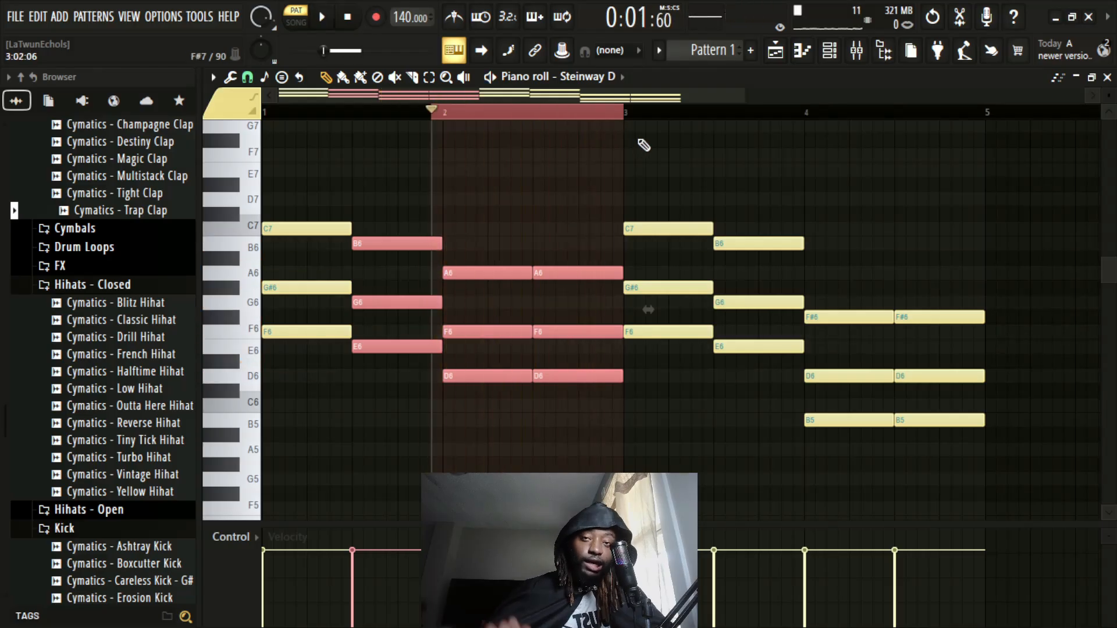
Clear the time selection and play the whole four-bar chord progression from the start
{"action": "left_click_drag", "start_coordinate": [625, 114], "coordinate": [808, 114]}
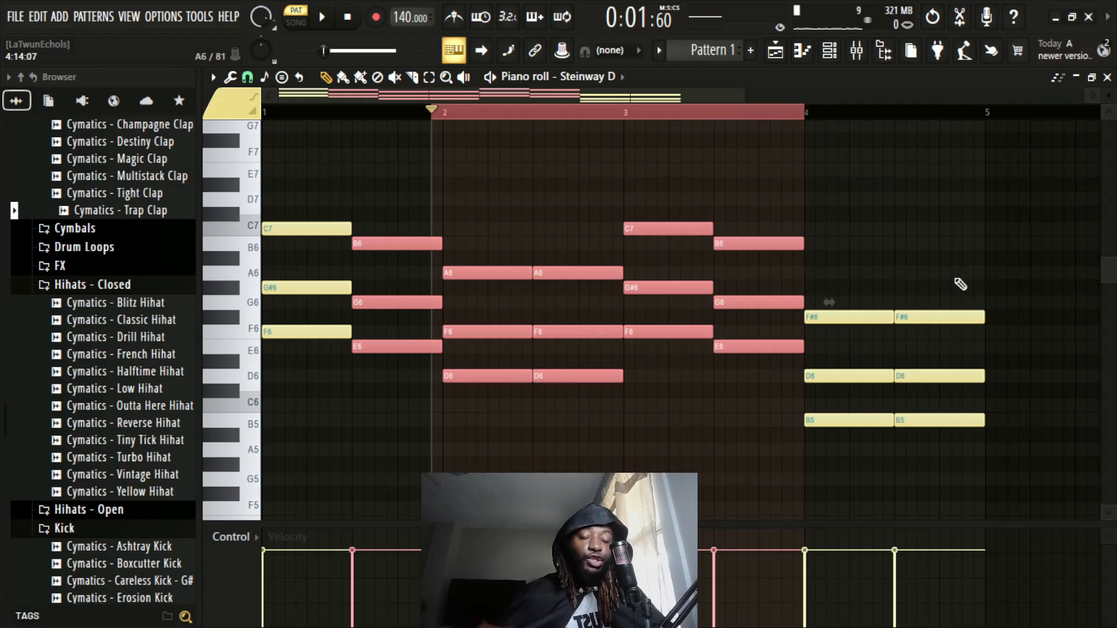
{"action": "left_click", "coordinate": [365, 122]}
{"action": "key", "text": "space"}
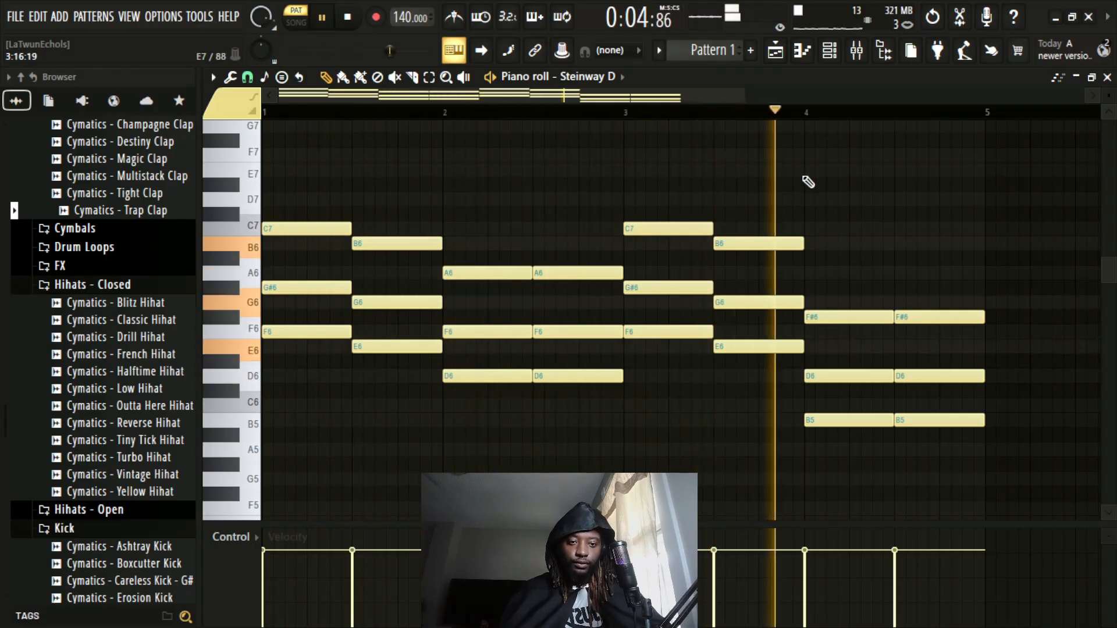
{"action": "key", "text": "space"}
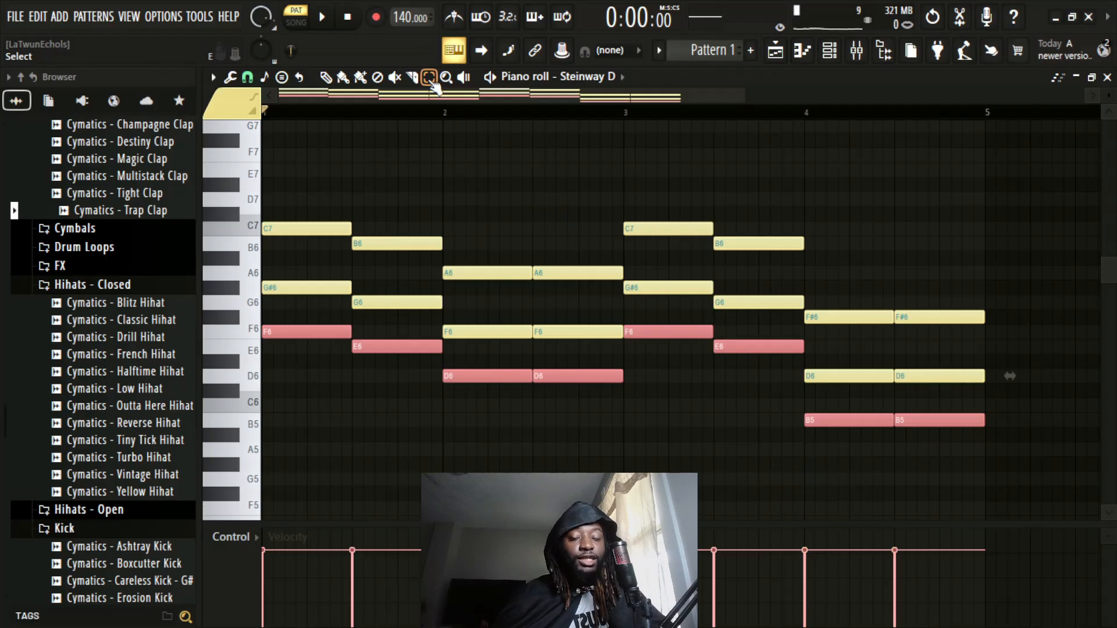
Select the lowest note of every chord across the four bars and move these notes down one octave
{"action": "left_click", "coordinate": [357, 374]}
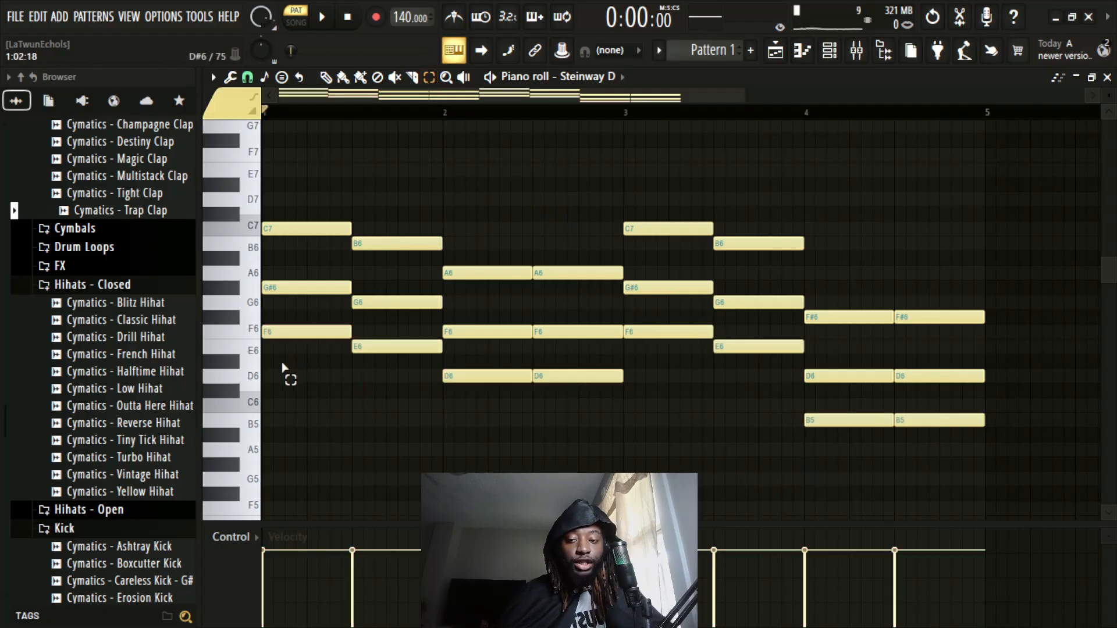
{"action": "left_click_drag", "start_coordinate": [282, 367], "coordinate": [444, 318]}
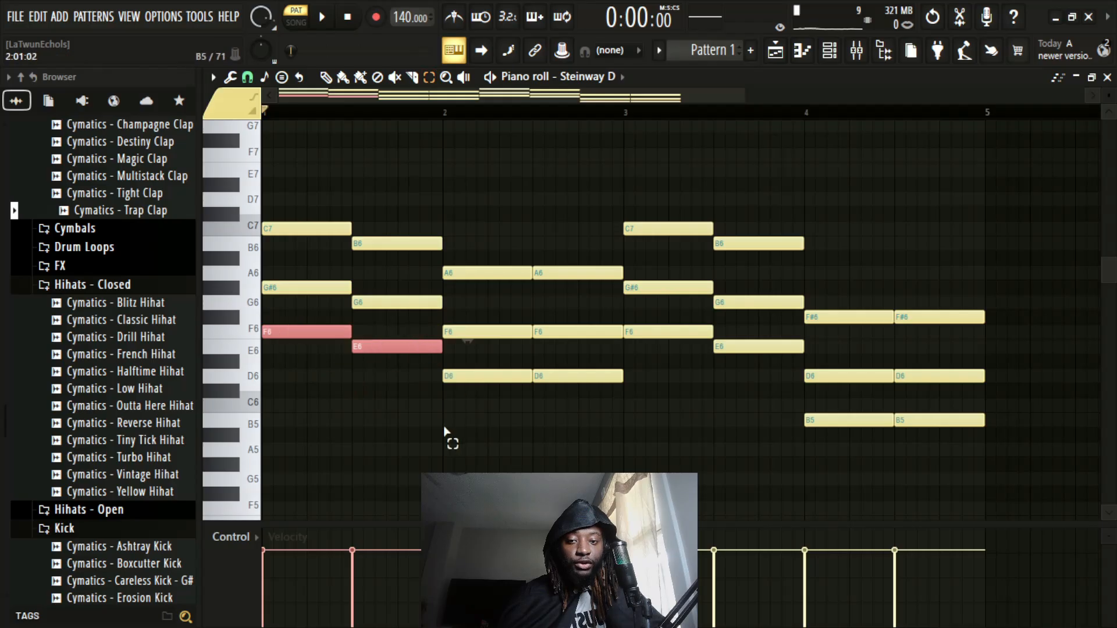
{"action": "left_click_drag", "start_coordinate": [448, 363], "coordinate": [641, 389]}
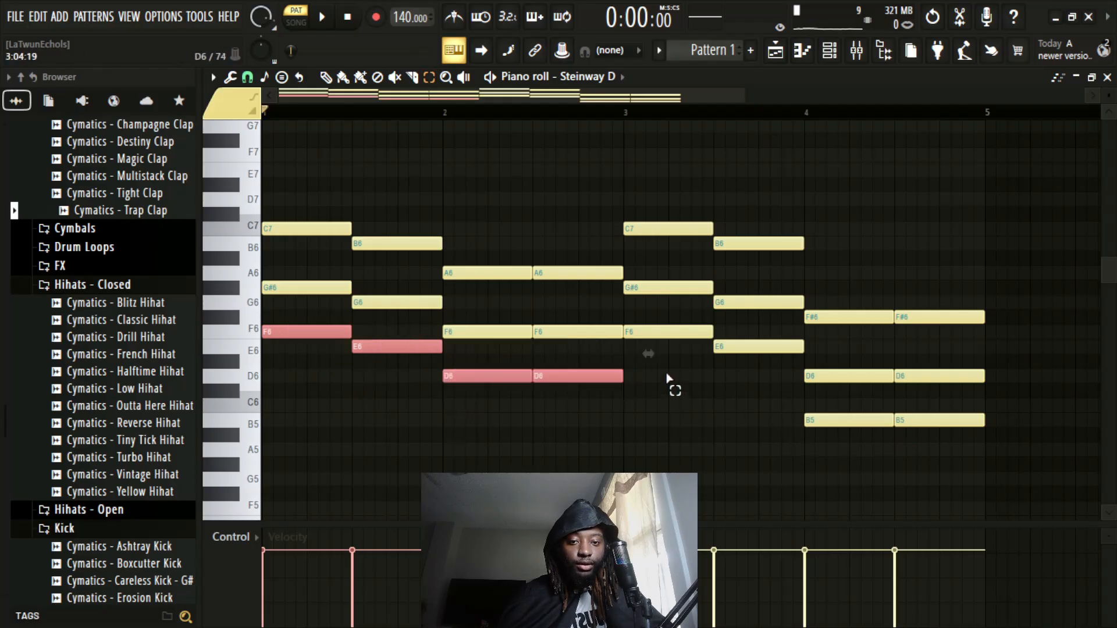
{"action": "left_click_drag", "start_coordinate": [703, 363], "coordinate": [719, 333]}
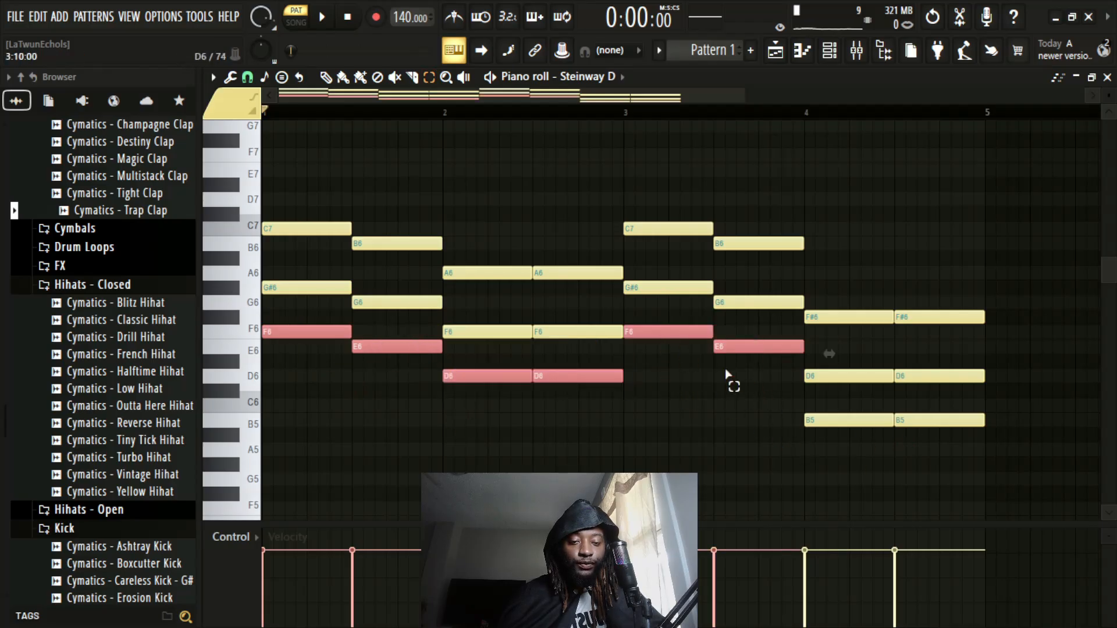
{"action": "left_click_drag", "start_coordinate": [972, 441], "coordinate": [826, 419]}
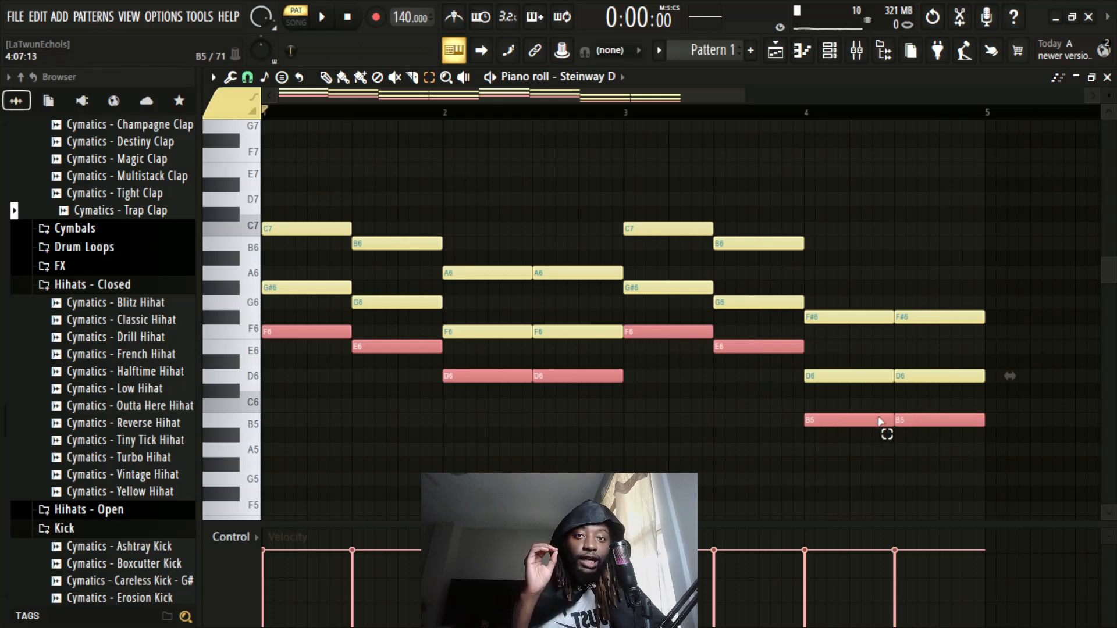
{"action": "left_click", "coordinate": [332, 80]}
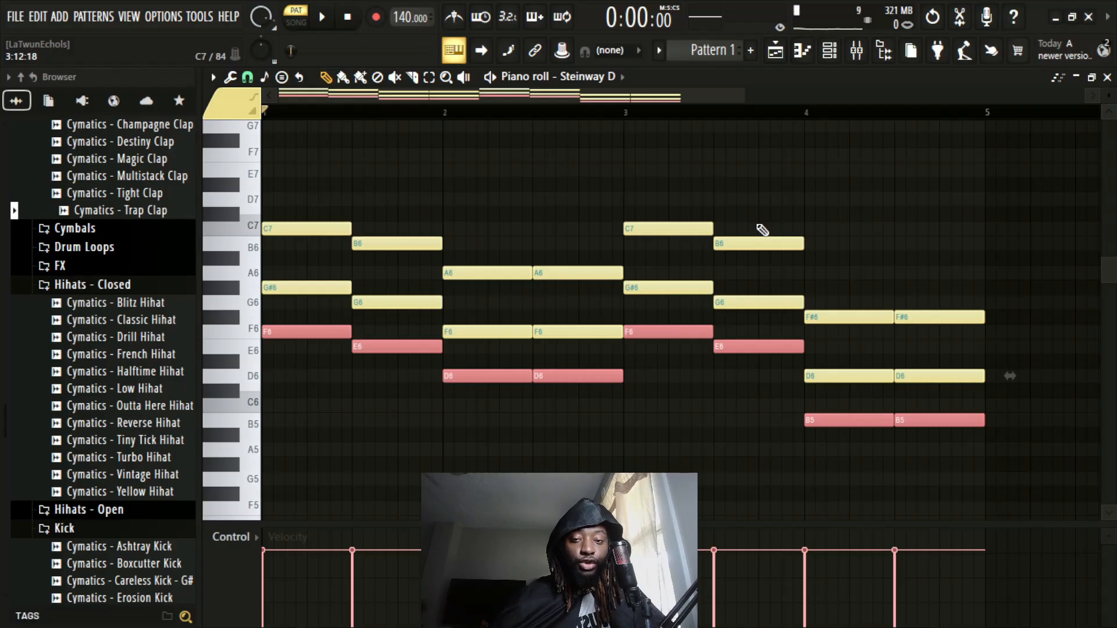
{"action": "scroll", "coordinate": [838, 230], "scroll_direction": "down", "scroll_amount": 3}
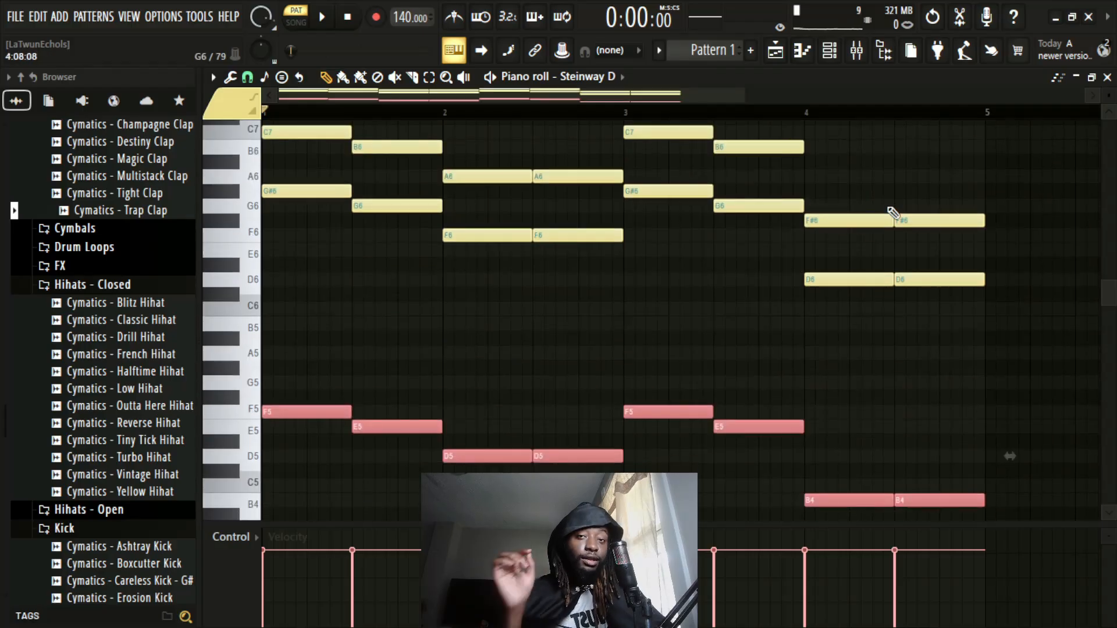
Play back the four-bar chord progression with its lowered bass notes
{"action": "scroll", "coordinate": [896, 213], "scroll_direction": "up", "scroll_amount": 2}
{"action": "scroll", "coordinate": [899, 214], "scroll_direction": "up", "scroll_amount": 2}
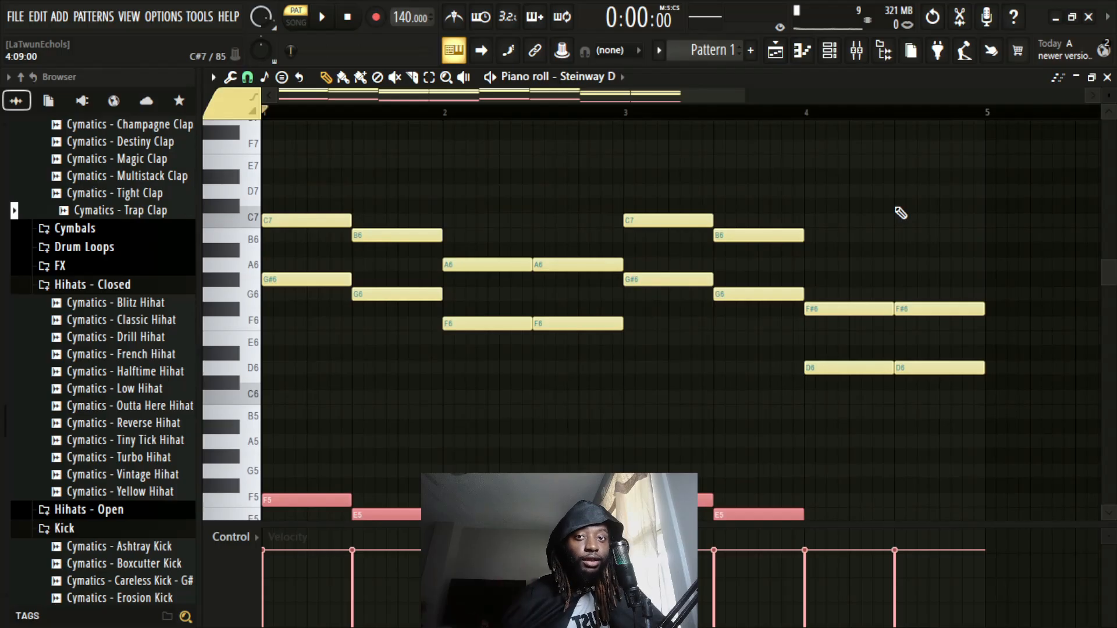
{"action": "key", "text": "v"}
{"action": "key", "text": "space"}
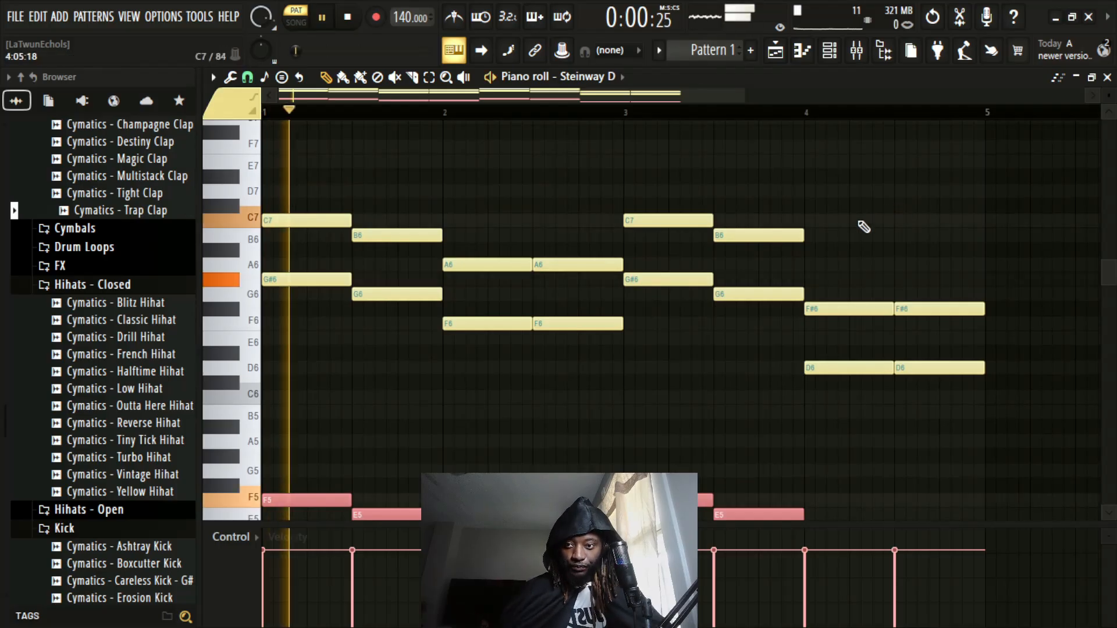
{"action": "scroll", "coordinate": [863, 227], "scroll_direction": "down", "scroll_amount": 1}
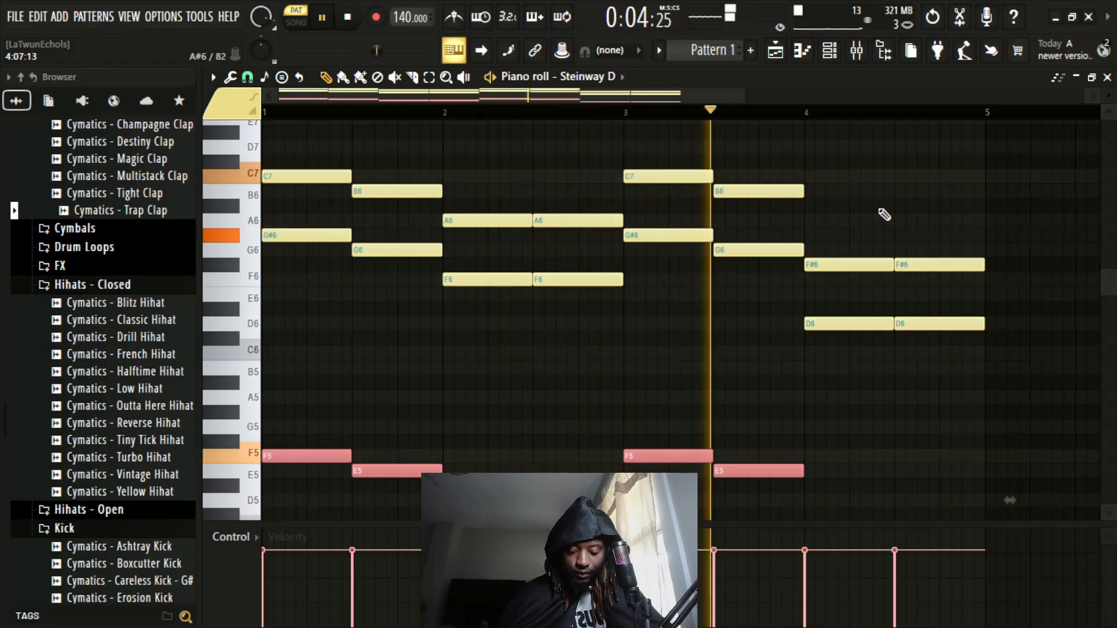
{"action": "scroll", "coordinate": [925, 218], "scroll_direction": "down", "scroll_amount": 1}
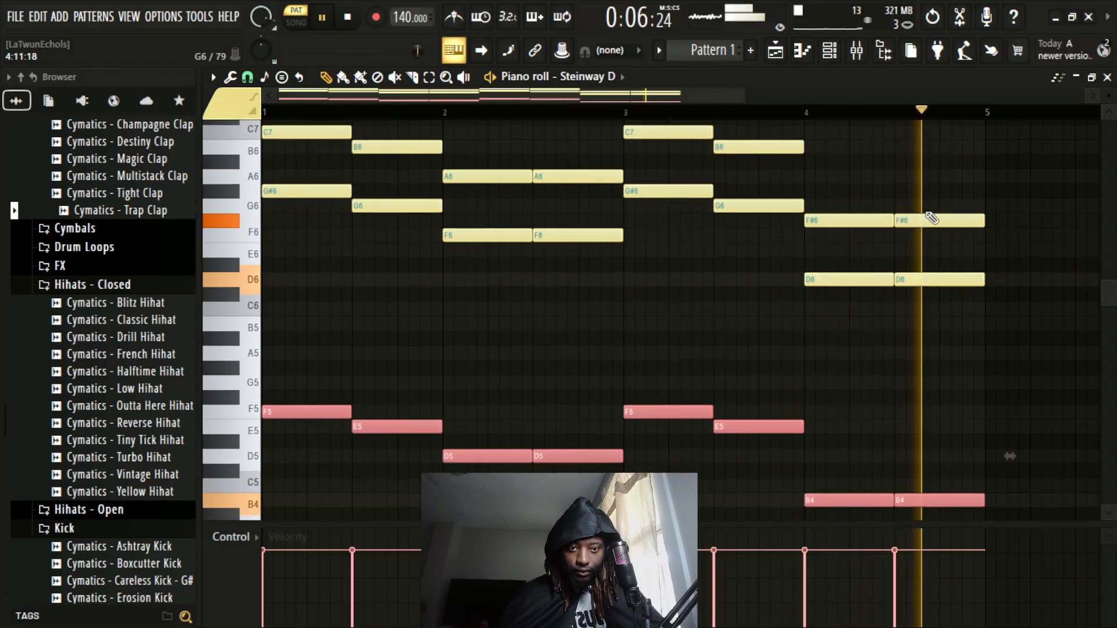
{"action": "key", "text": "space"}
{"action": "scroll", "coordinate": [836, 208], "scroll_direction": "up", "scroll_amount": 3}
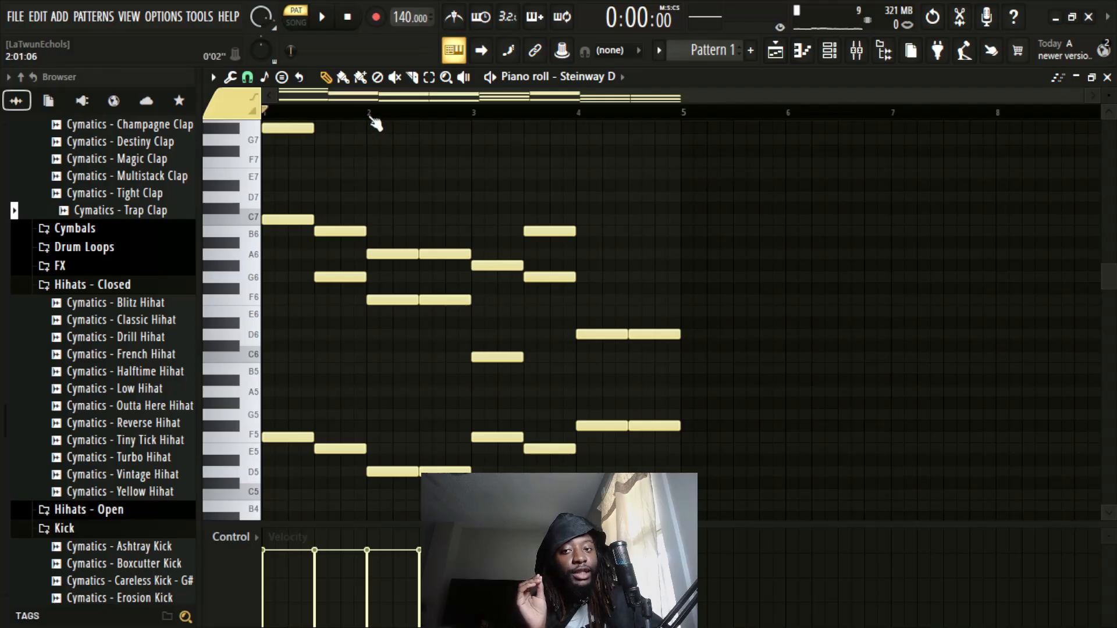
Slice the chord notes in bars 2 and 4 into shorter rhythmic notes and play back all four bars
{"action": "left_click_drag", "start_coordinate": [371, 117], "coordinate": [418, 130]}
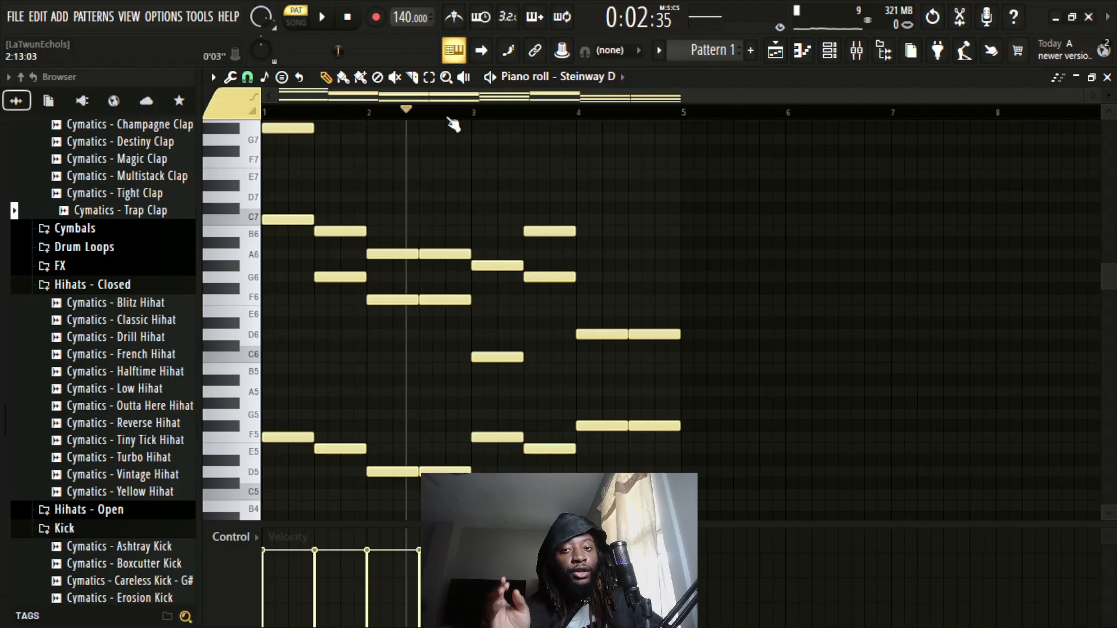
{"action": "left_click", "coordinate": [412, 76]}
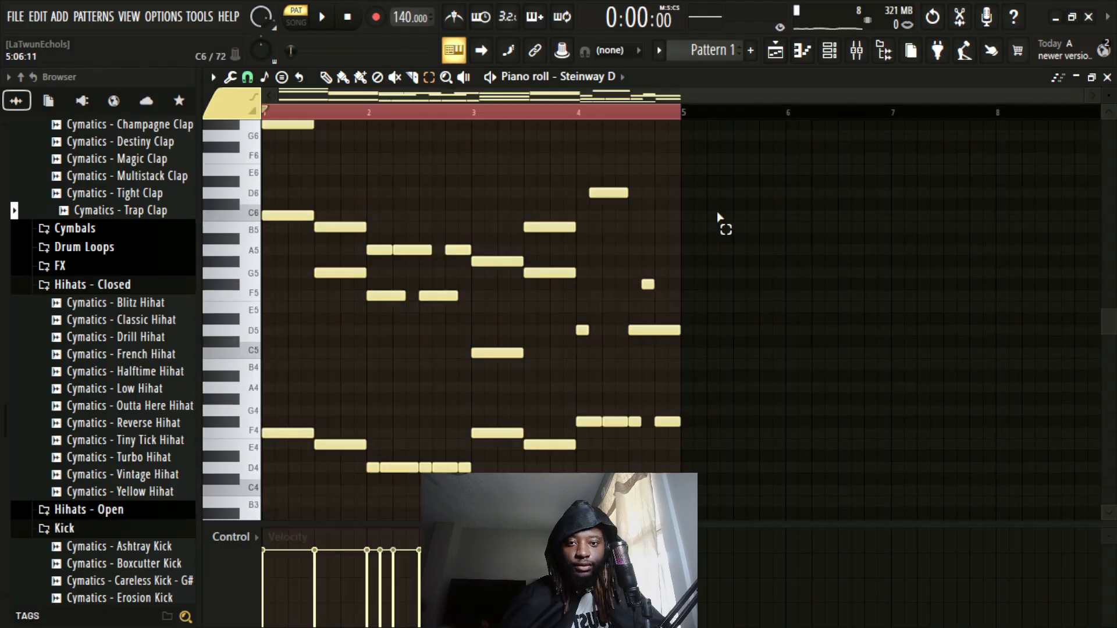
{"action": "key", "text": "space"}
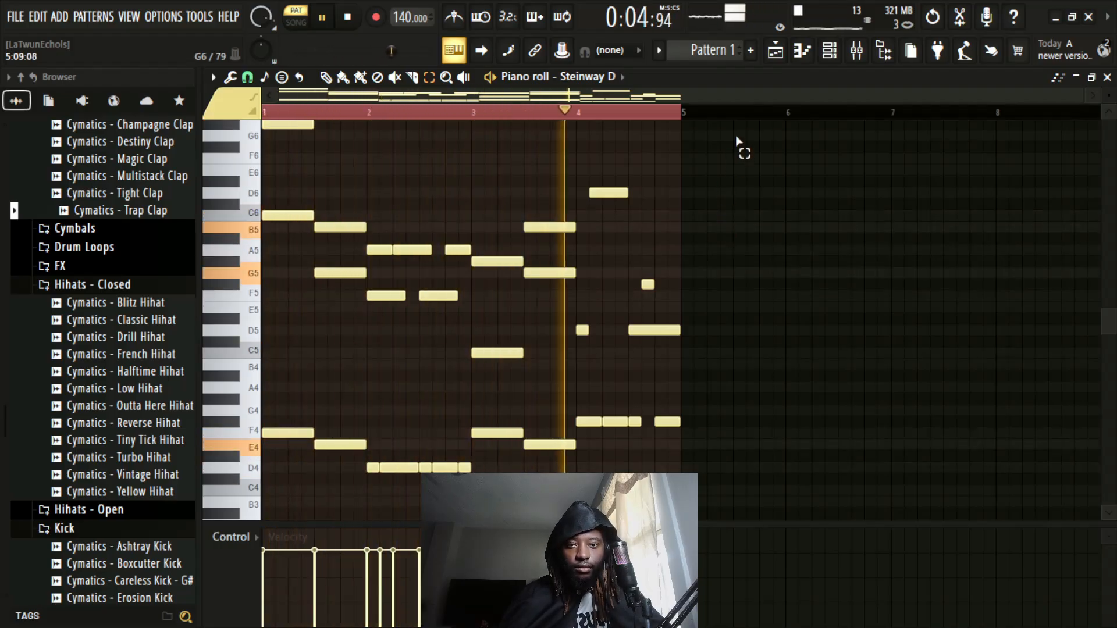
{"action": "key", "text": "space"}
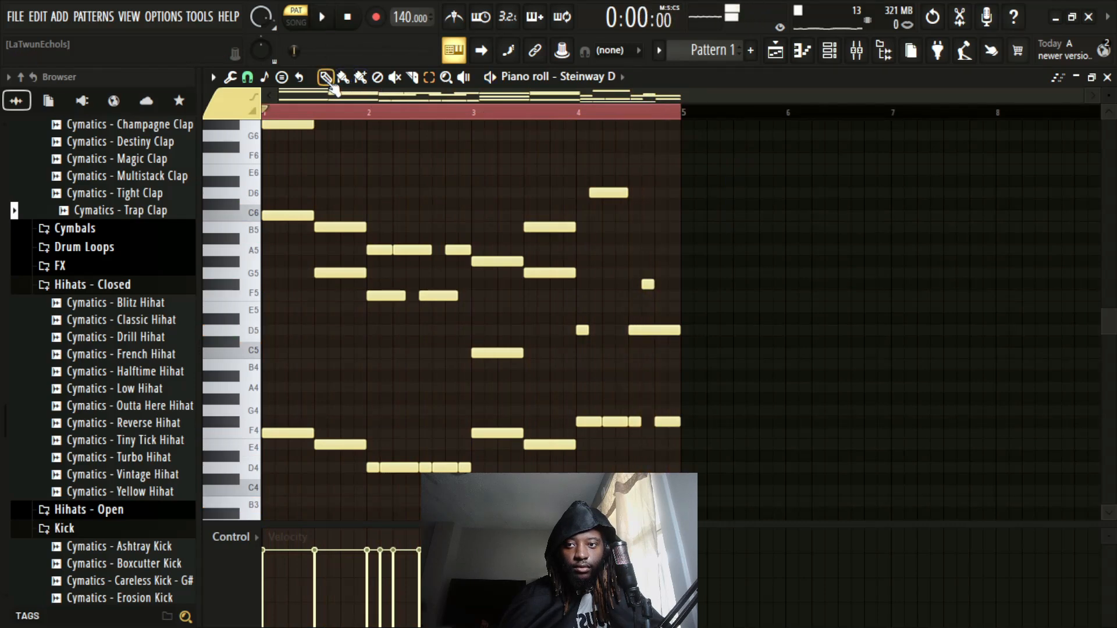
Open the Steinway D instrument's settings and play the sliced pattern through its piano sound
{"action": "left_click", "coordinate": [829, 51]}
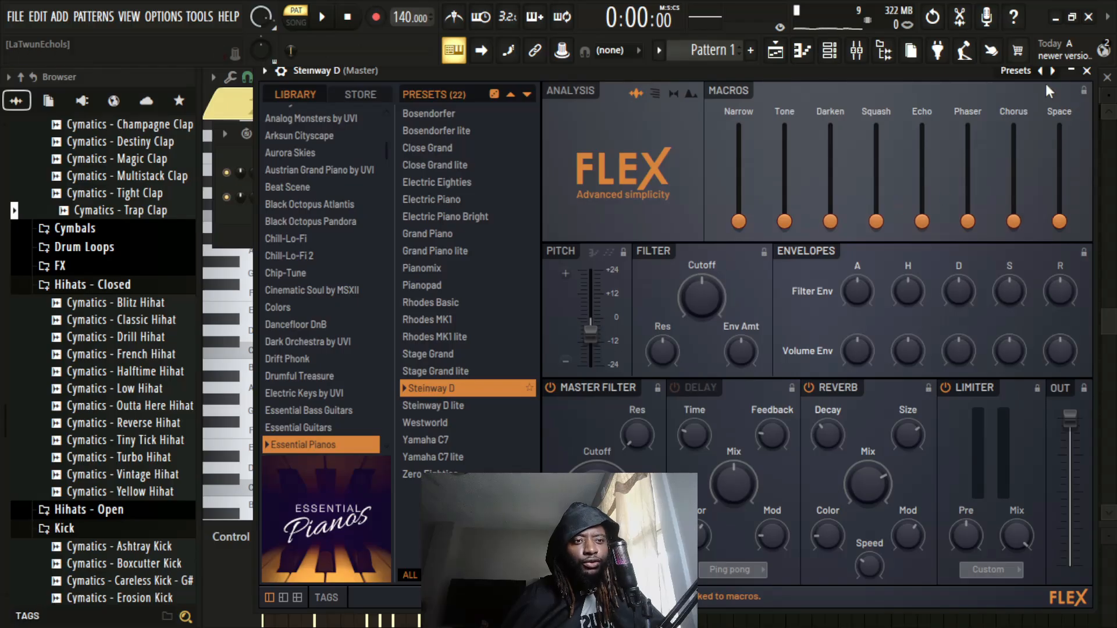
{"action": "key", "text": "space"}
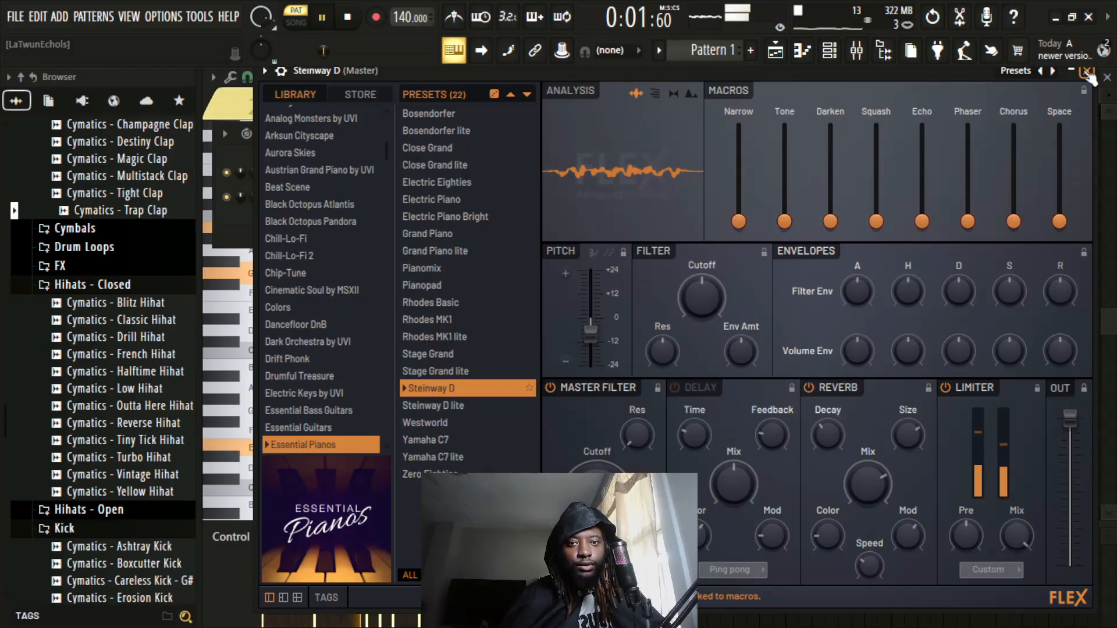
{"action": "left_click", "coordinate": [1086, 74]}
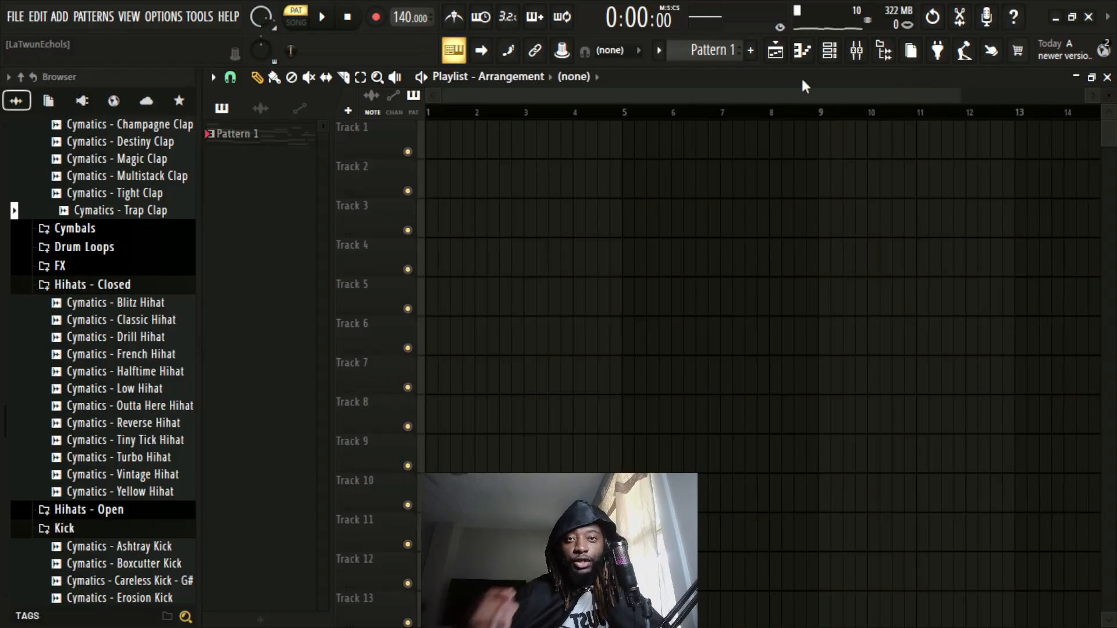
{"action": "left_click", "coordinate": [858, 53]}
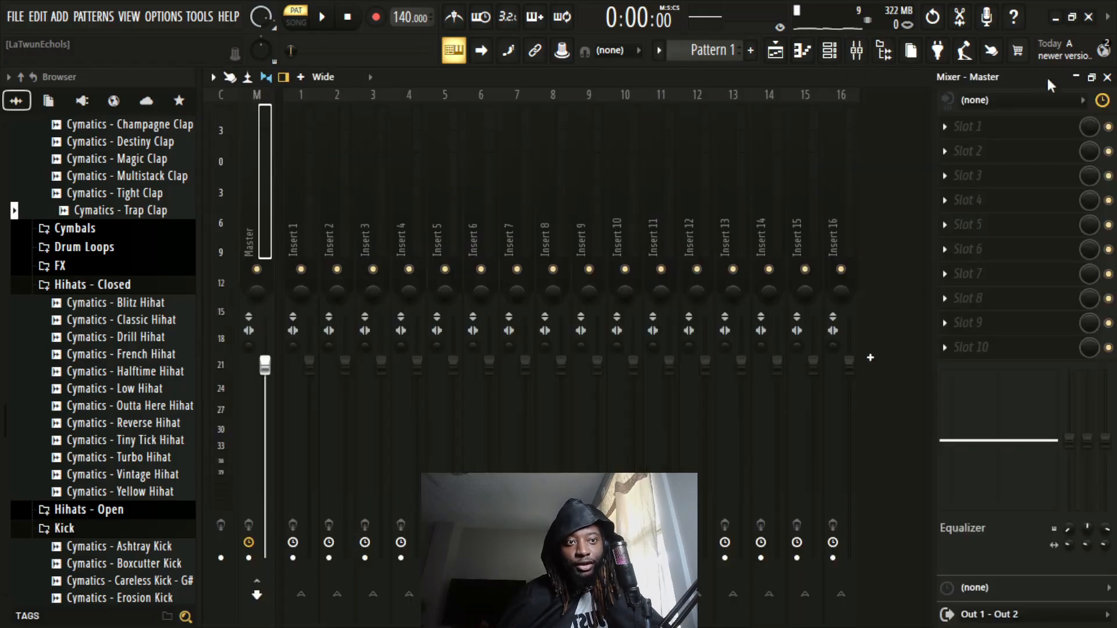
{"action": "left_click", "coordinate": [1107, 74]}
Change the Steinway D channel's FLEX preset to PLK Metropolis and play the pattern at 110 BPM
{"action": "left_click", "coordinate": [828, 49]}
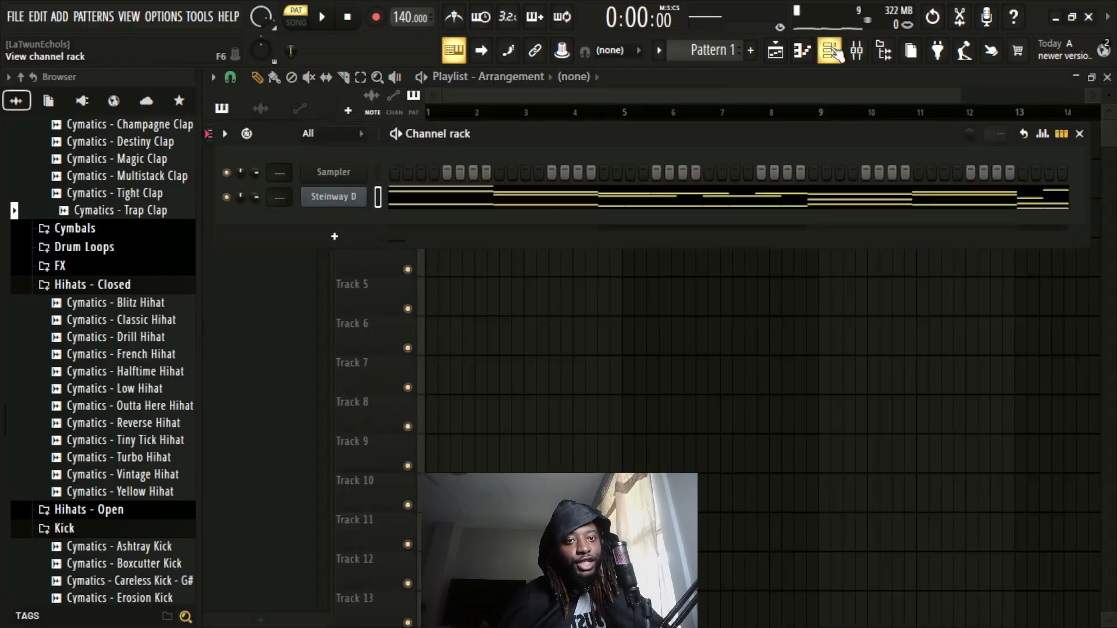
{"action": "left_click", "coordinate": [348, 198]}
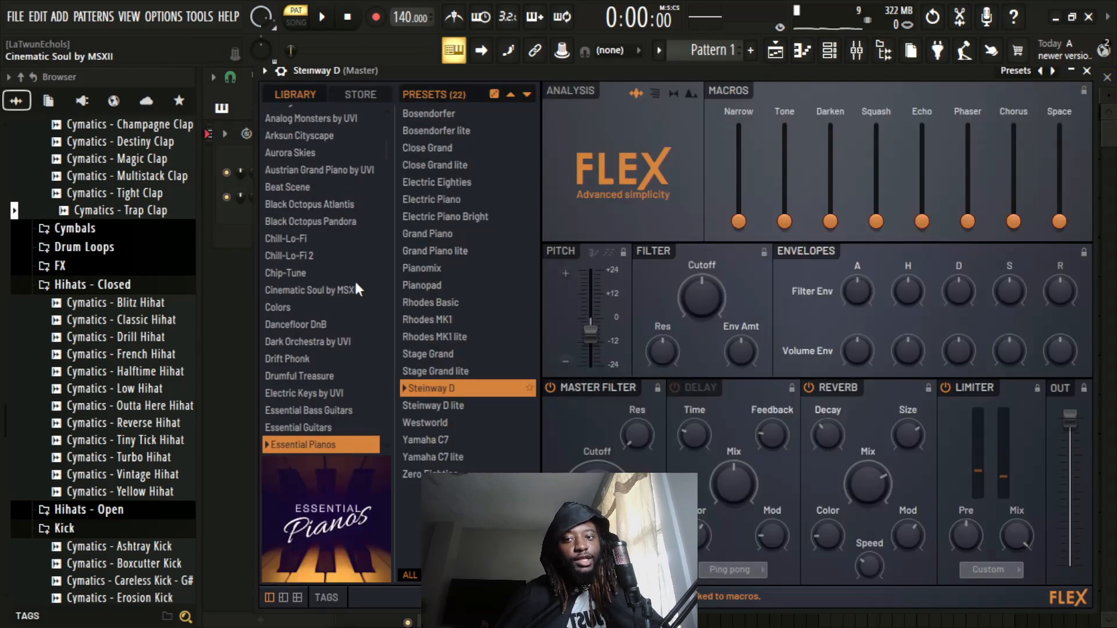
{"action": "left_click", "coordinate": [324, 244]}
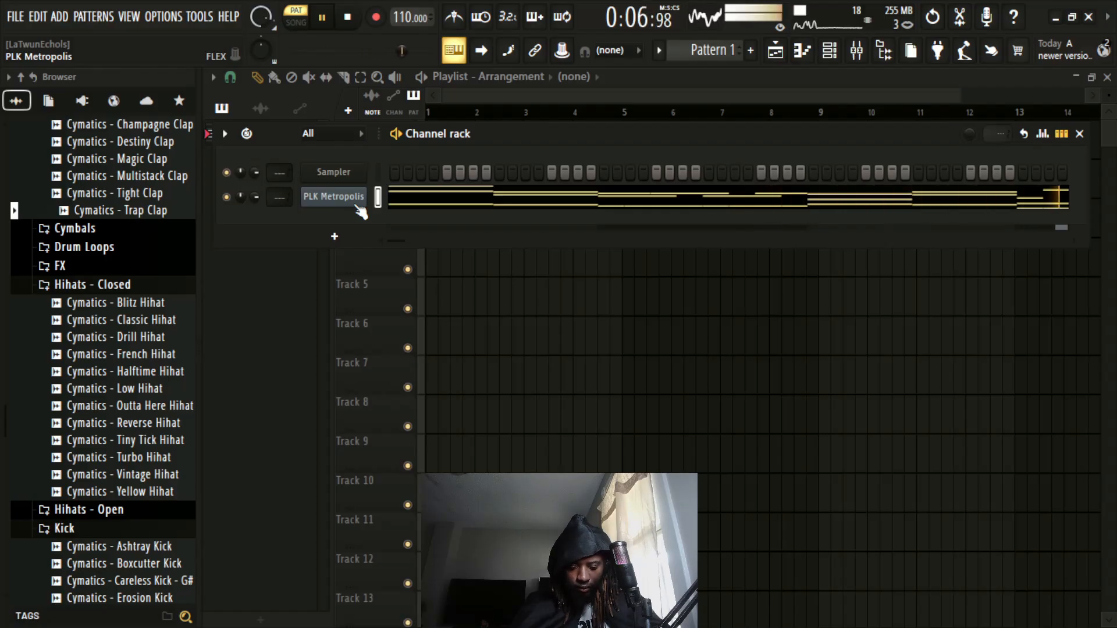
{"action": "key", "text": "space"}
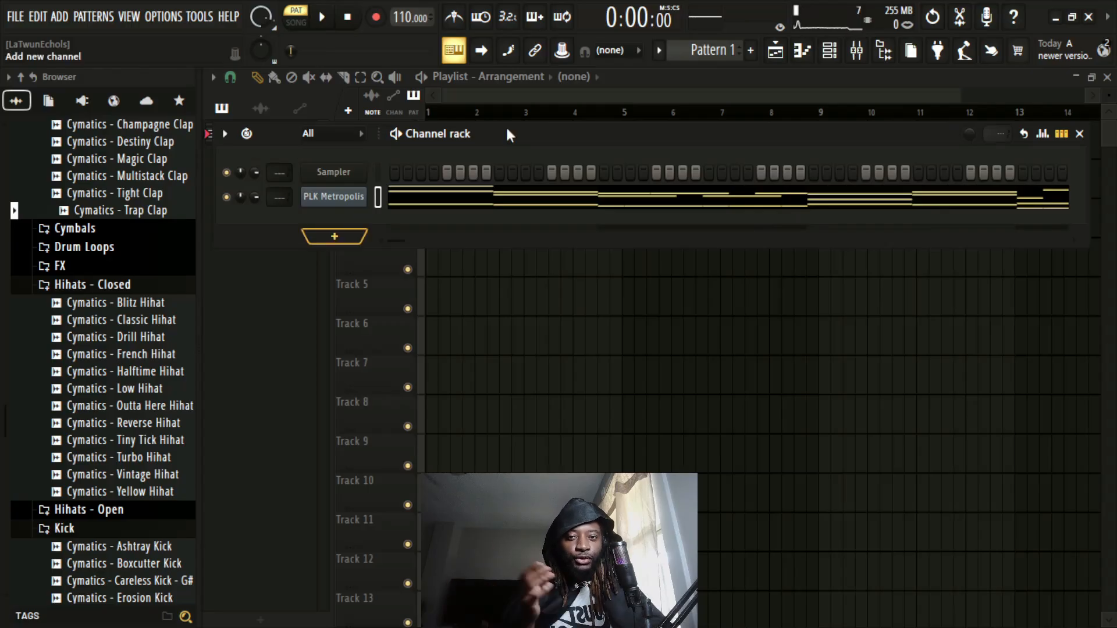
Copy the lowest notes across the four bars of PLK Metropolis into the piano roll of a new Mr Blubber channel
{"action": "left_click", "coordinate": [609, 197]}
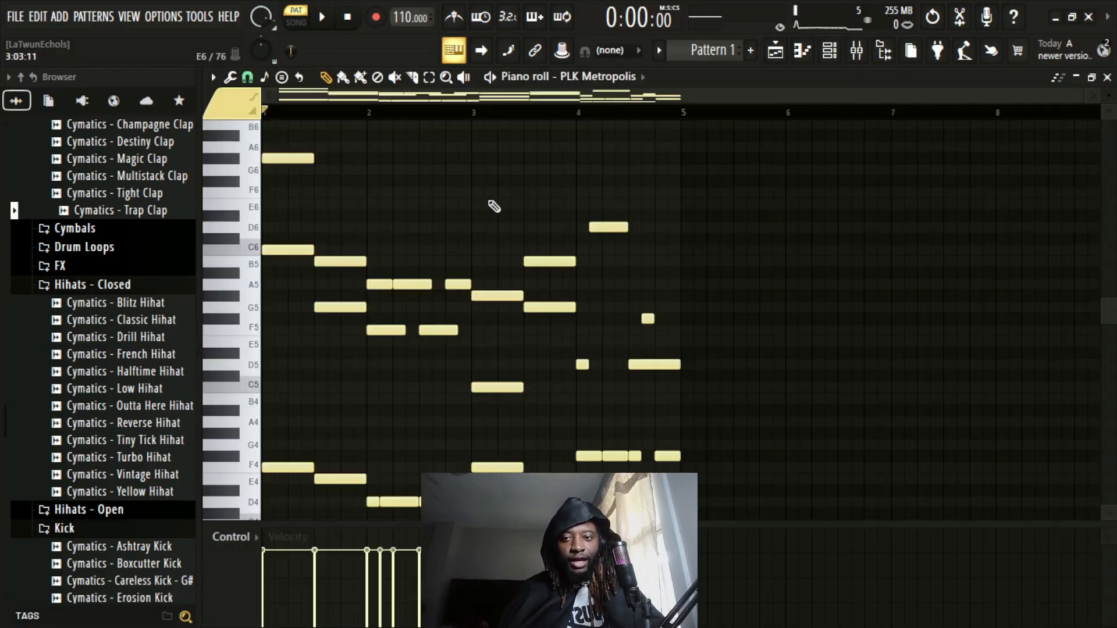
{"action": "scroll", "coordinate": [644, 229], "scroll_direction": "down", "scroll_amount": 6}
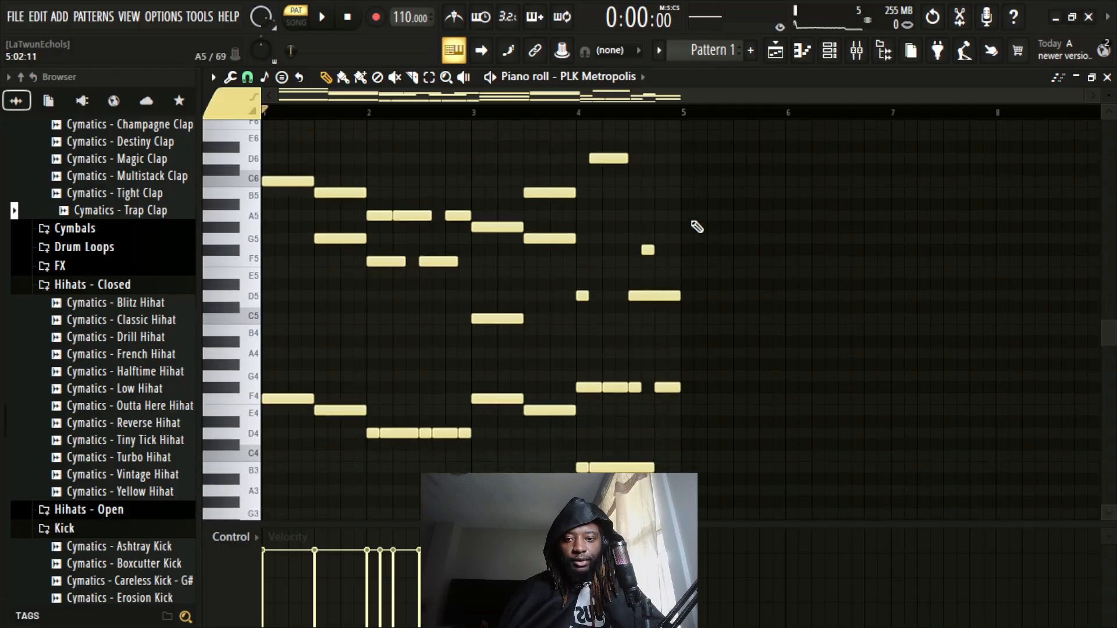
{"action": "scroll", "coordinate": [710, 232], "scroll_direction": "up", "scroll_amount": 3}
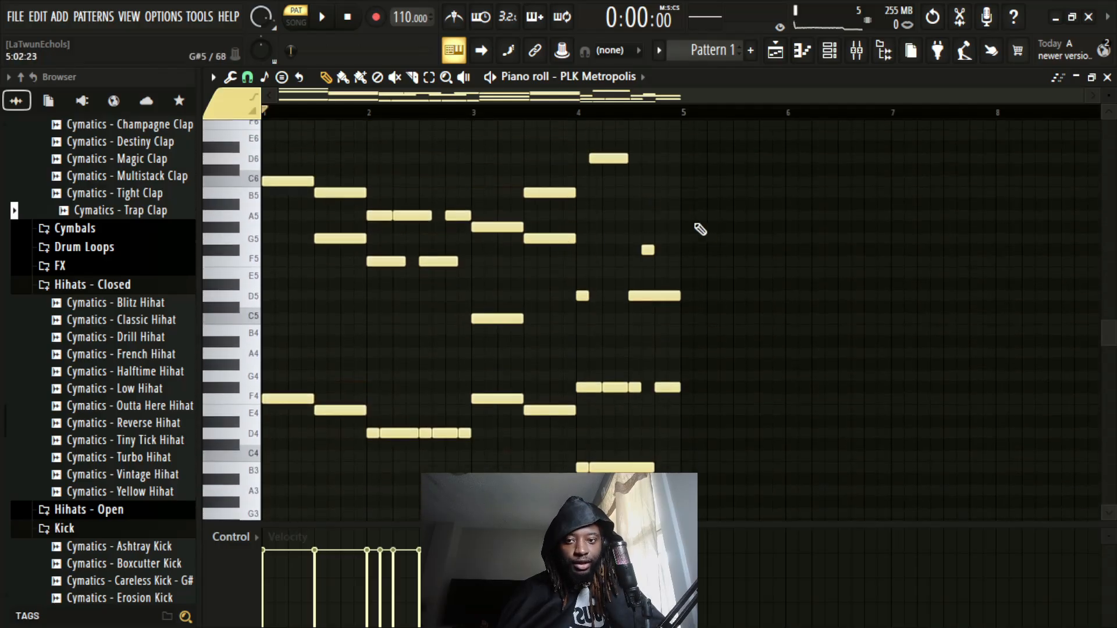
{"action": "scroll", "coordinate": [736, 233], "scroll_direction": "up", "scroll_amount": 2}
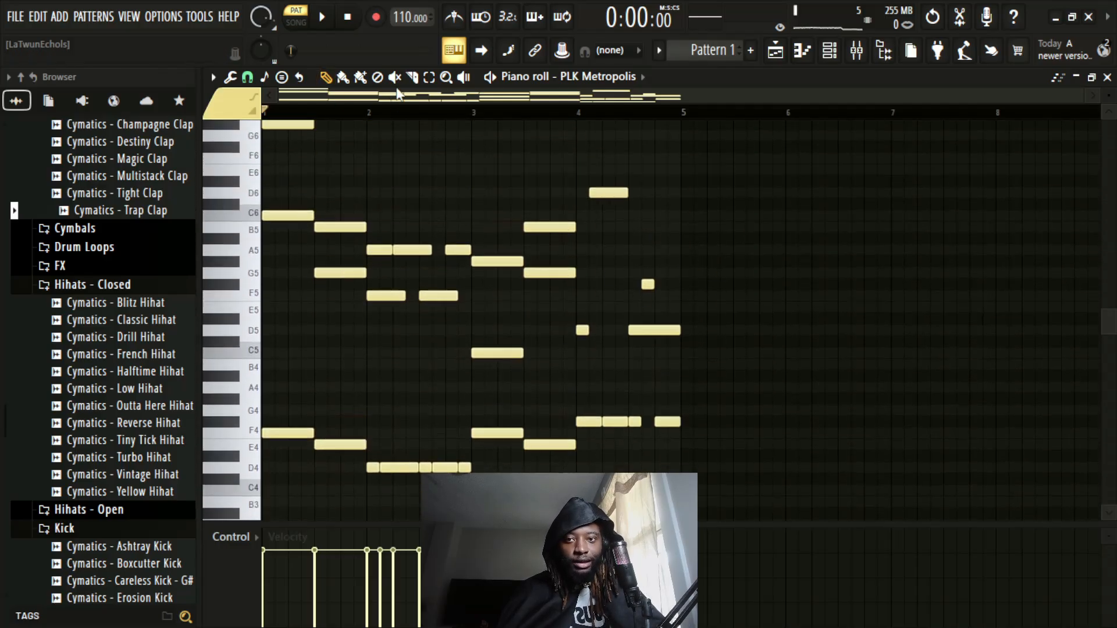
{"action": "left_click", "coordinate": [429, 78]}
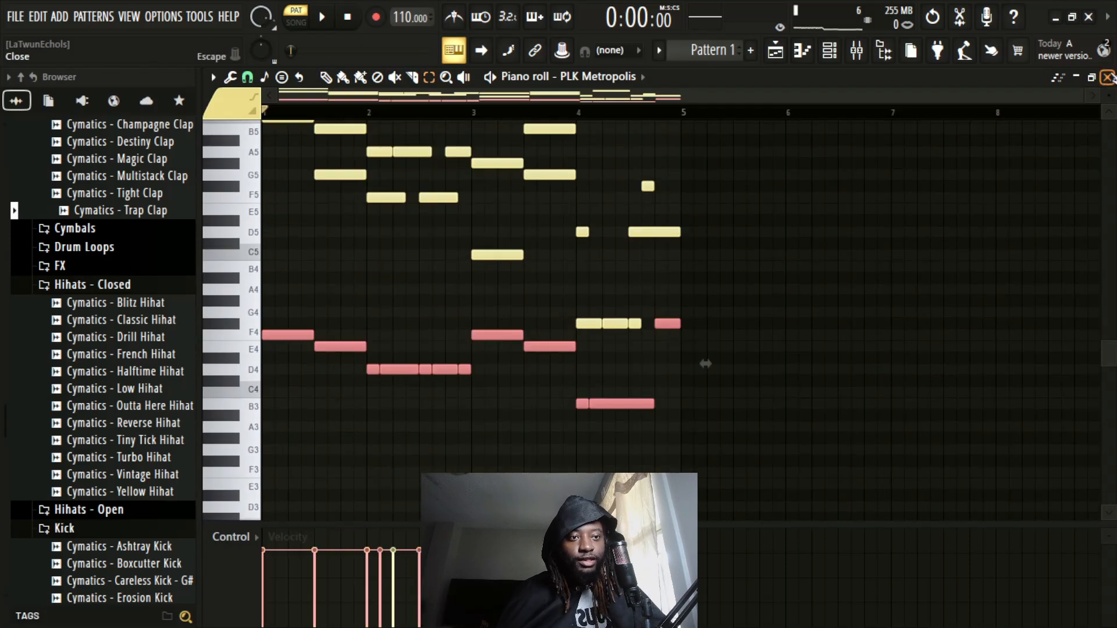
{"action": "left_click", "coordinate": [1108, 78]}
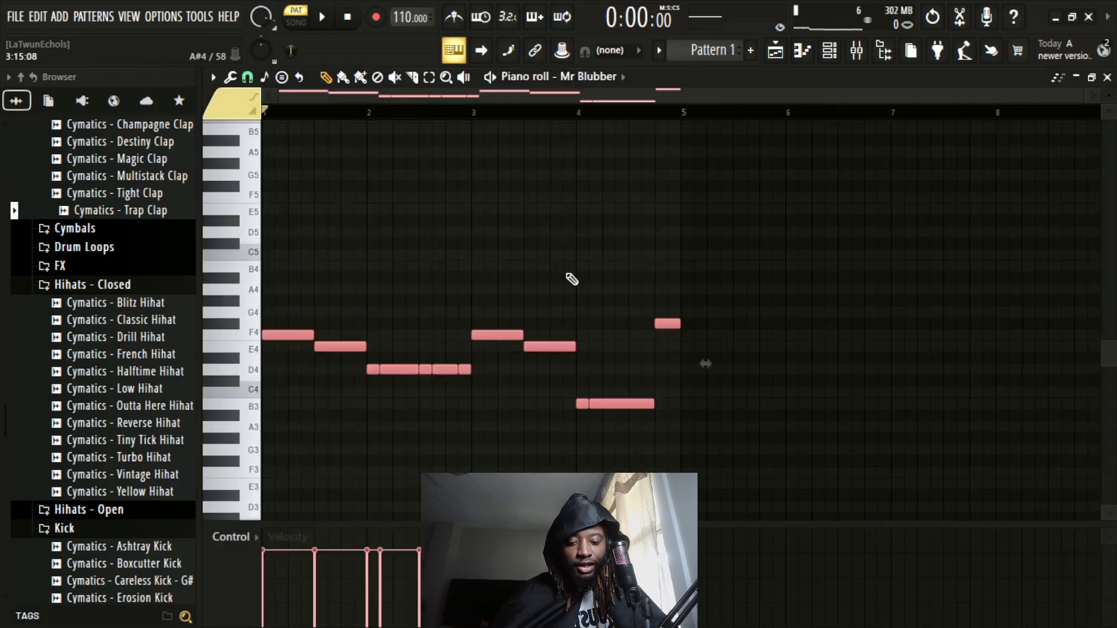
Raise all copied notes in the Mr Blubber piano roll by three octaves and deselect them
{"action": "key", "text": "ctrl+Up"}
{"action": "key", "text": "ctrl+Up"}
{"action": "key", "text": "ctrl+Up"}
{"action": "key", "text": "ctrl+Up"}
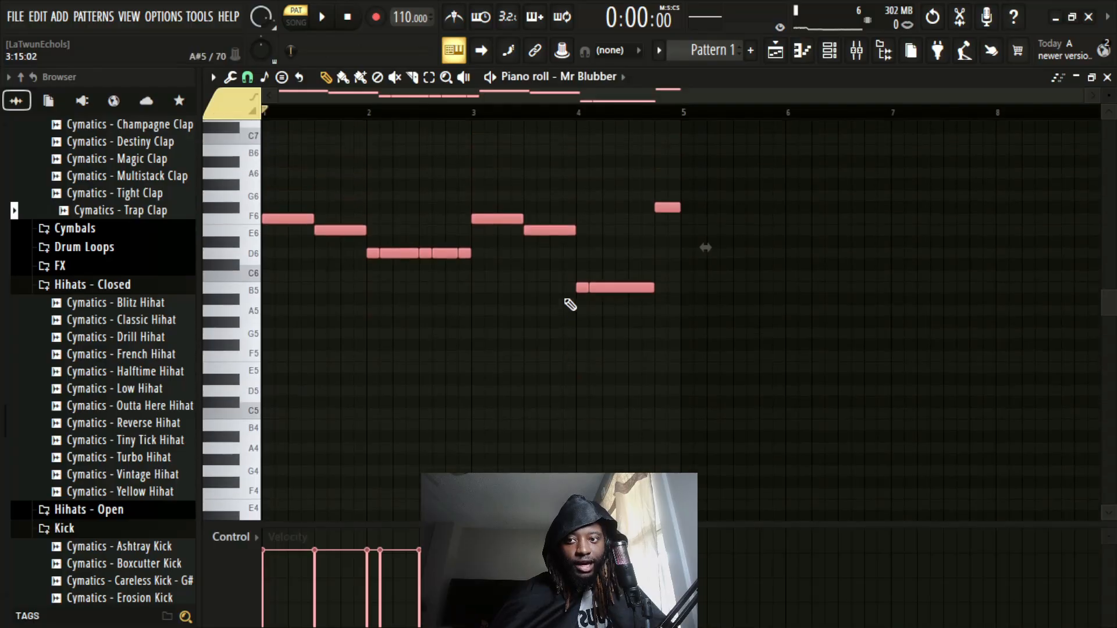
{"action": "key", "text": "ctrl+Down"}
{"action": "right_click", "coordinate": [557, 338]}
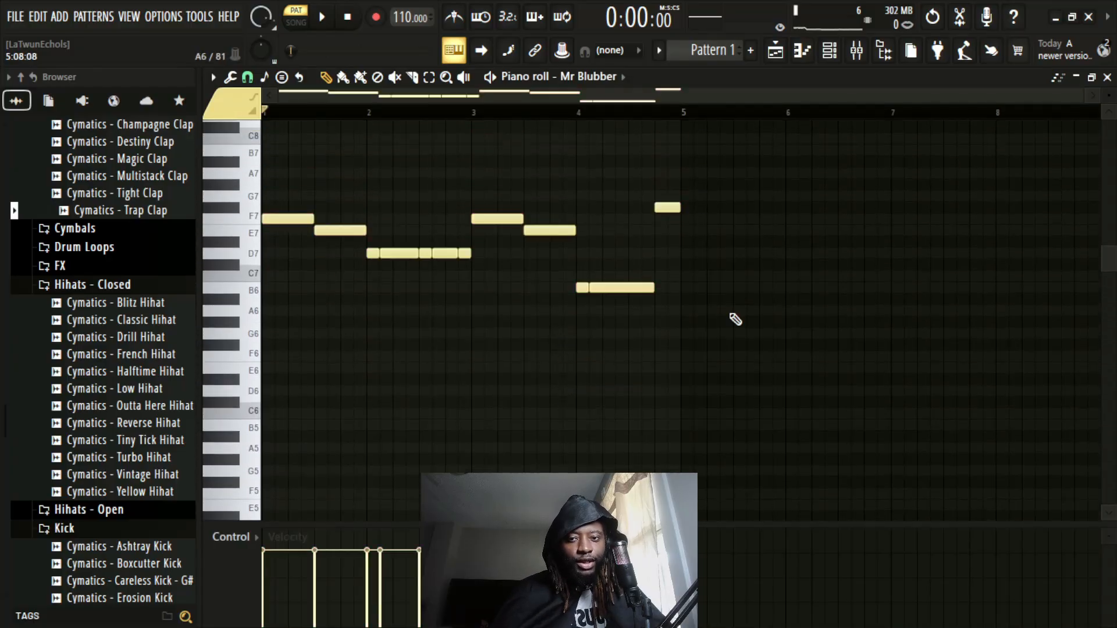
Shorten the first F7 note in bar 1 and add short G7, A7 and E7 melody notes after it
{"action": "scroll", "coordinate": [328, 115], "scroll_direction": "up", "scroll_amount": 2}
{"action": "left_click_drag", "start_coordinate": [396, 99], "coordinate": [269, 114]}
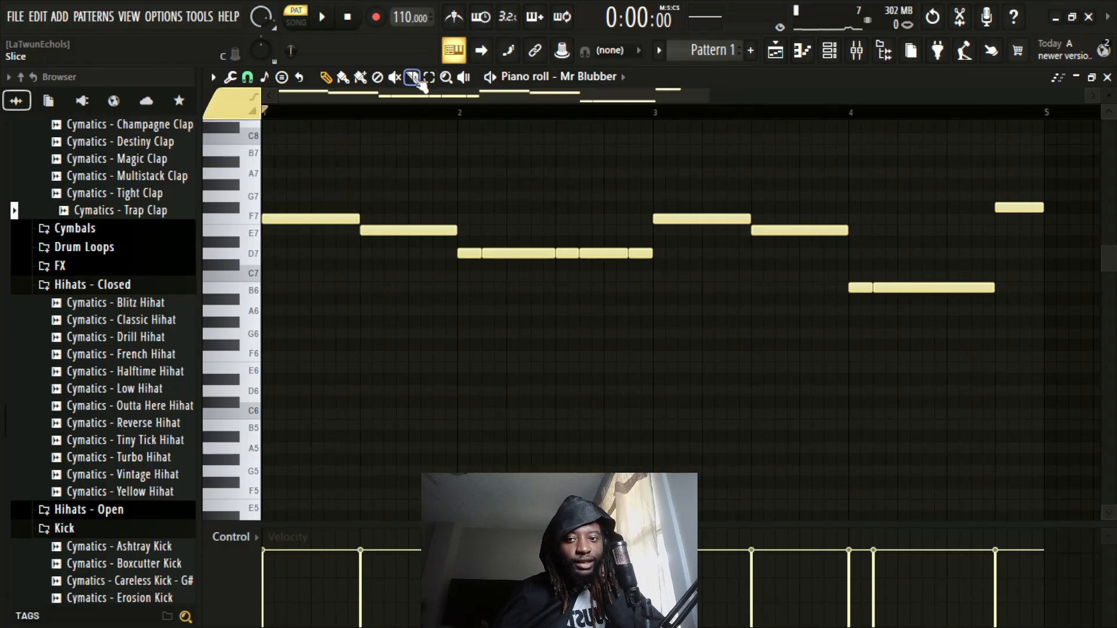
{"action": "left_click_drag", "start_coordinate": [356, 218], "coordinate": [272, 219]}
{"action": "left_click", "coordinate": [280, 196]}
{"action": "left_click", "coordinate": [292, 173]}
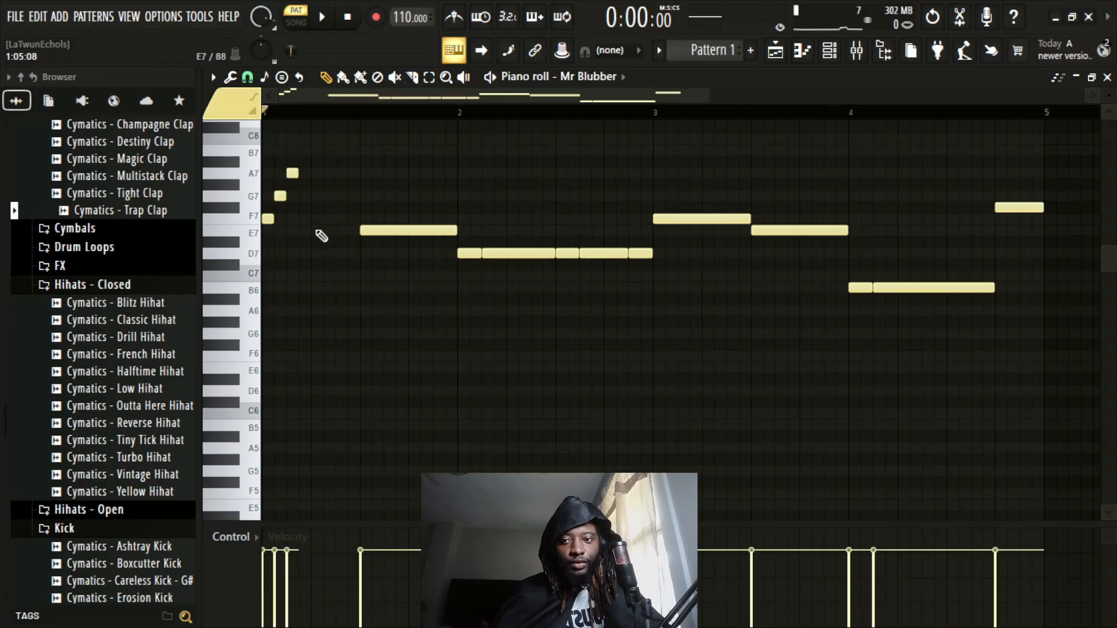
{"action": "left_click", "coordinate": [316, 230]}
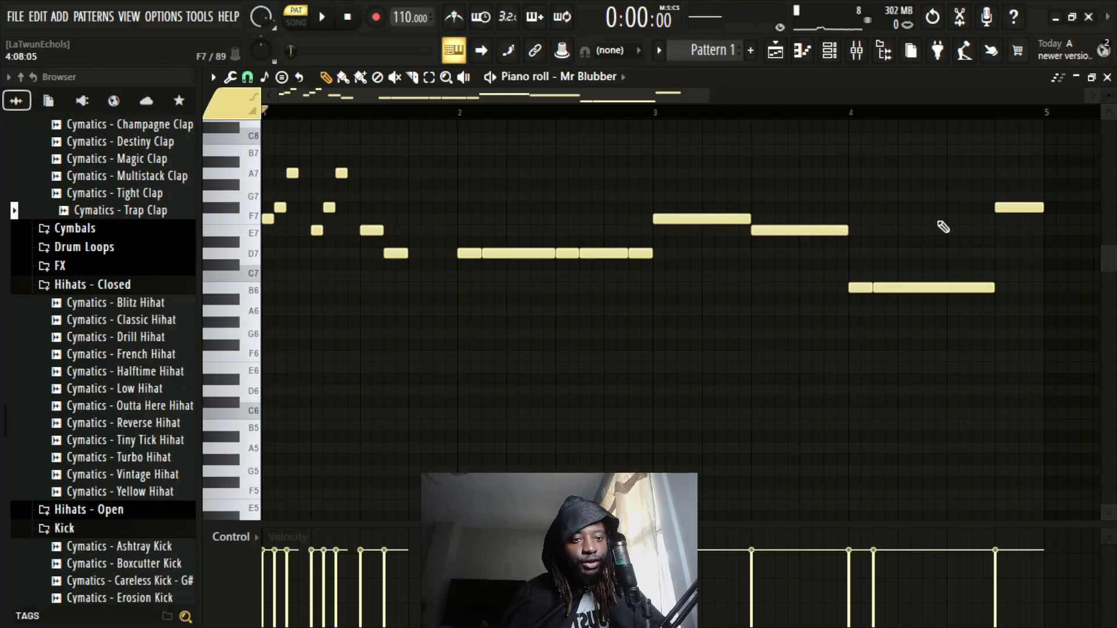
Play the pattern and switch the chord preset to Daisy Rock Acoustic and the melody preset to Chill Vibes Bro
{"action": "key", "text": "space"}
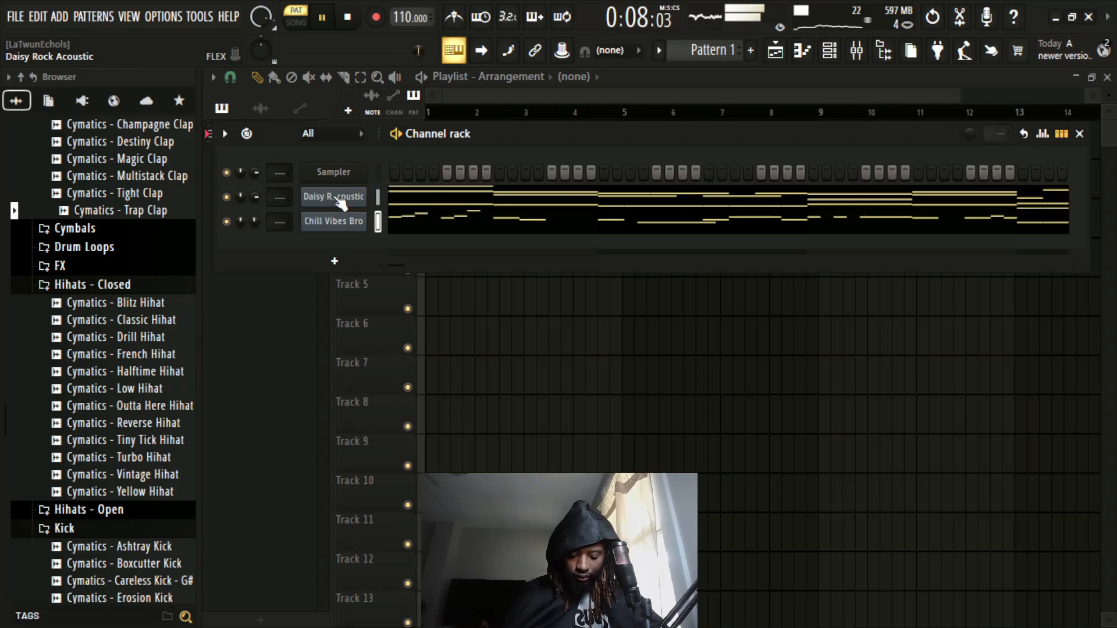
{"action": "key", "text": "space"}
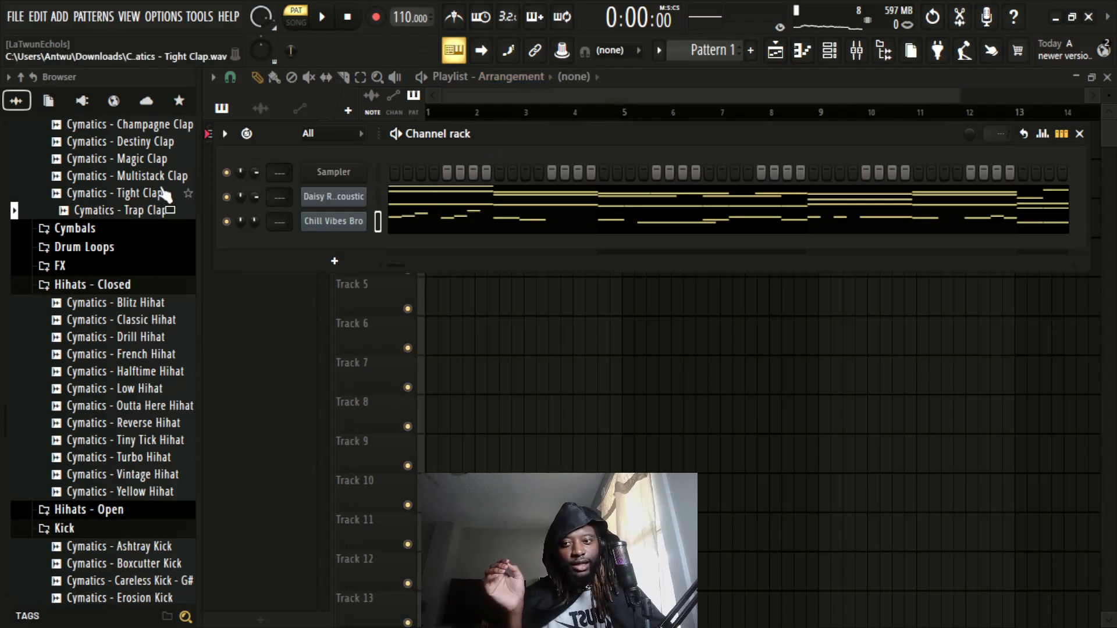
Add the Cymatics Barred Open Hihat sample as a channel, place a C5 hit early in bar 1 and play the pattern
{"action": "scroll", "coordinate": [157, 195], "scroll_direction": "up", "scroll_amount": 4}
{"action": "scroll", "coordinate": [164, 227], "scroll_direction": "up", "scroll_amount": 2}
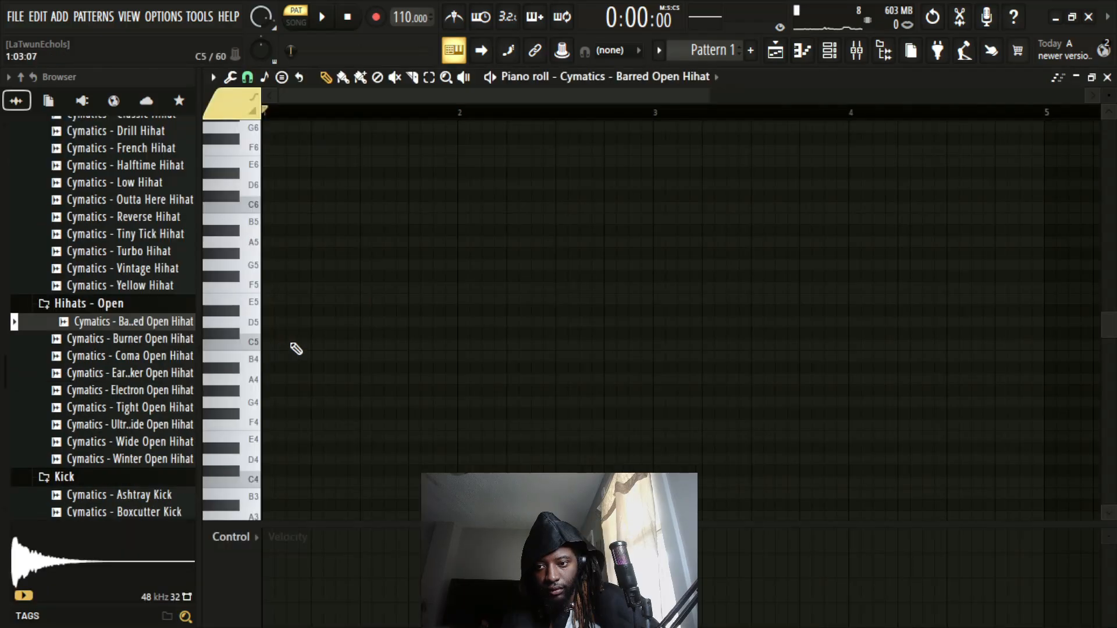
{"action": "left_click", "coordinate": [292, 346]}
{"action": "key", "text": "space"}
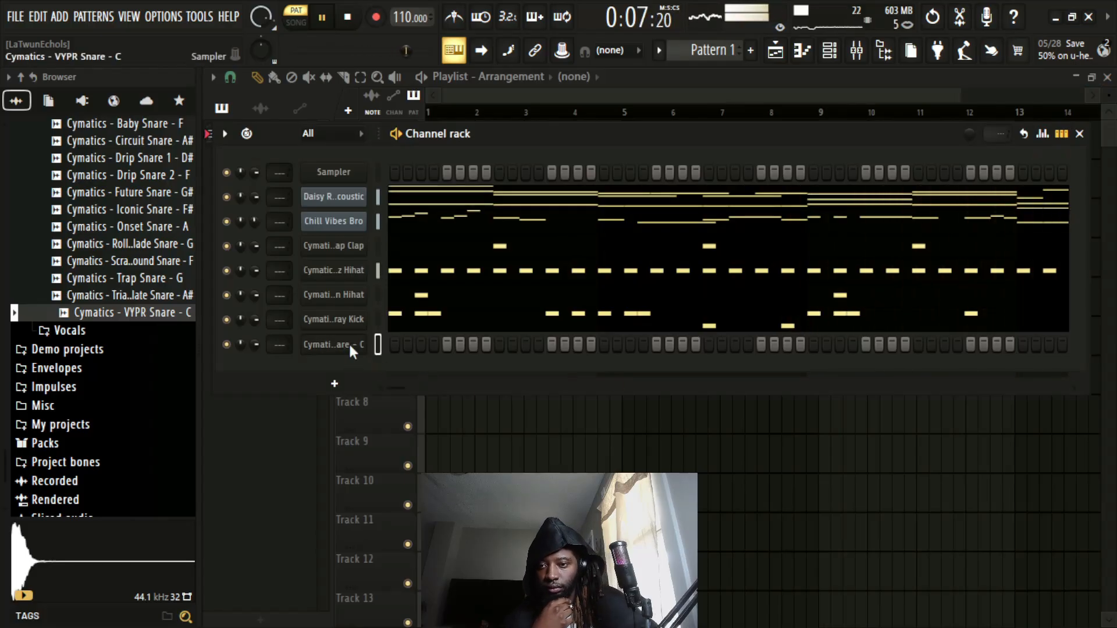
Delete the Cymatics VYPR Snare channel from the pattern and open the mixer
{"action": "key", "text": "alt+Delete"}
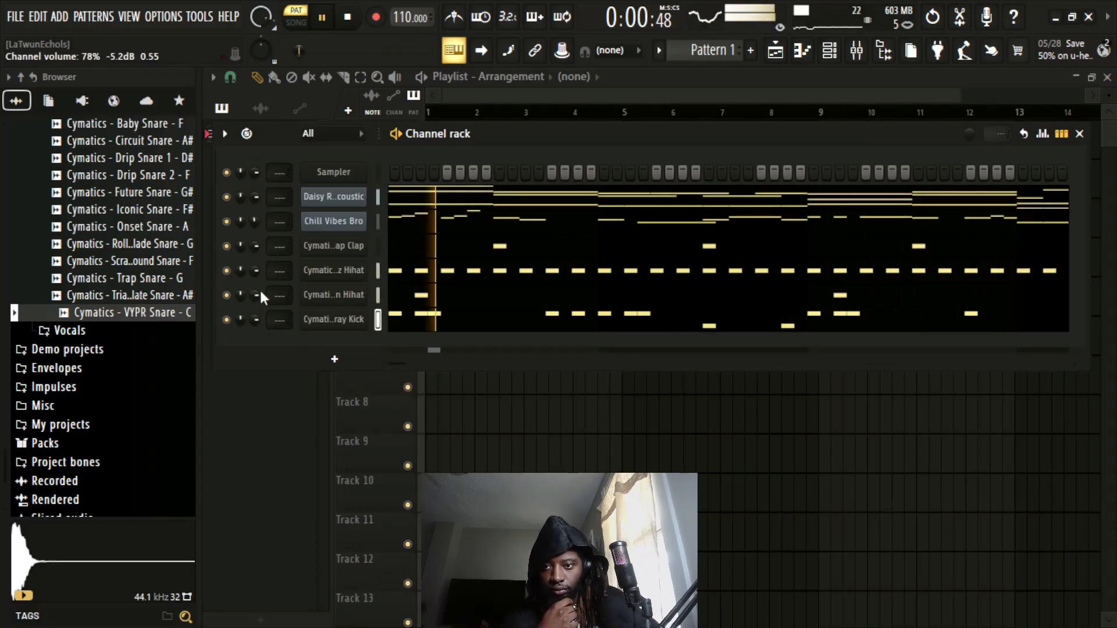
{"action": "scroll", "coordinate": [137, 247], "scroll_direction": "up", "scroll_amount": 12}
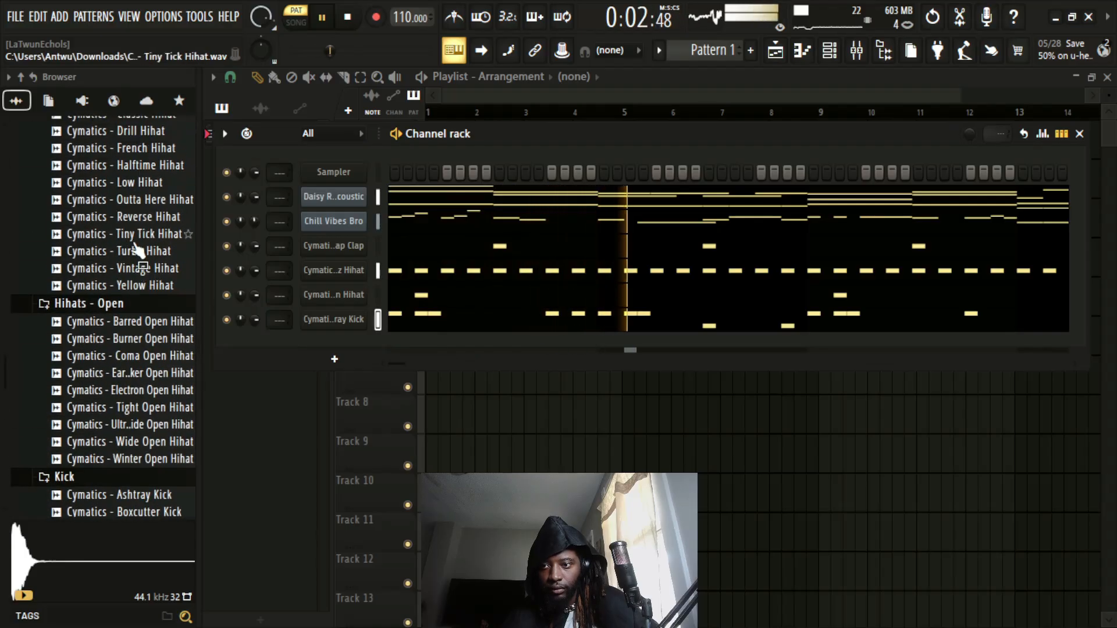
{"action": "scroll", "coordinate": [143, 249], "scroll_direction": "up", "scroll_amount": 4}
{"action": "left_click", "coordinate": [857, 51]}
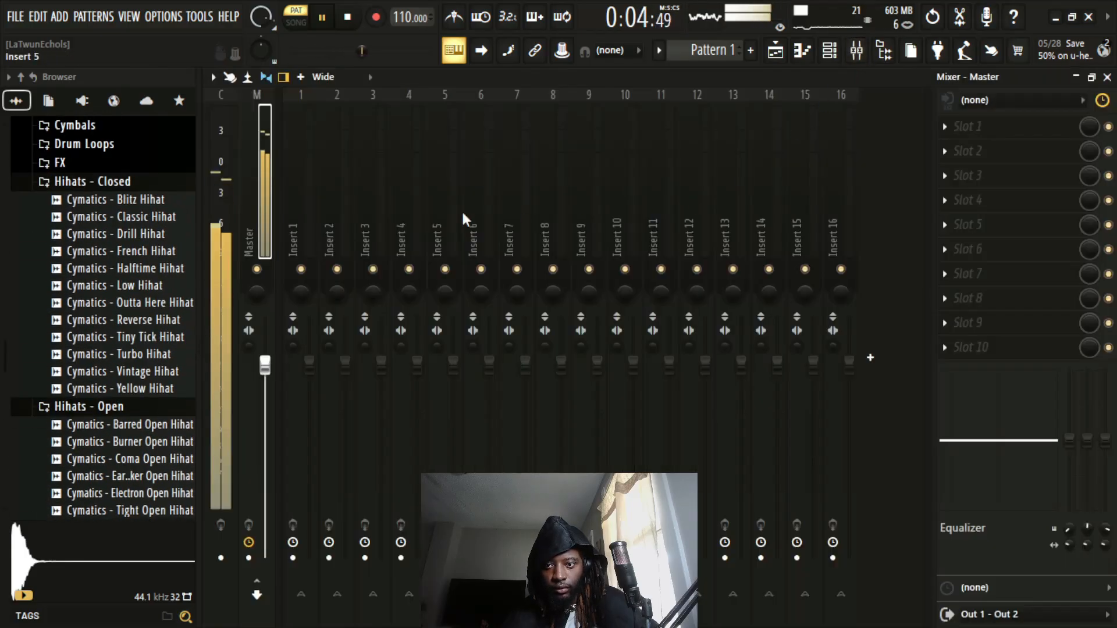
Add Fruity Soft Clipper to the Master track, close the mixer and clipper windows, and play the pattern
{"action": "key", "text": "space"}
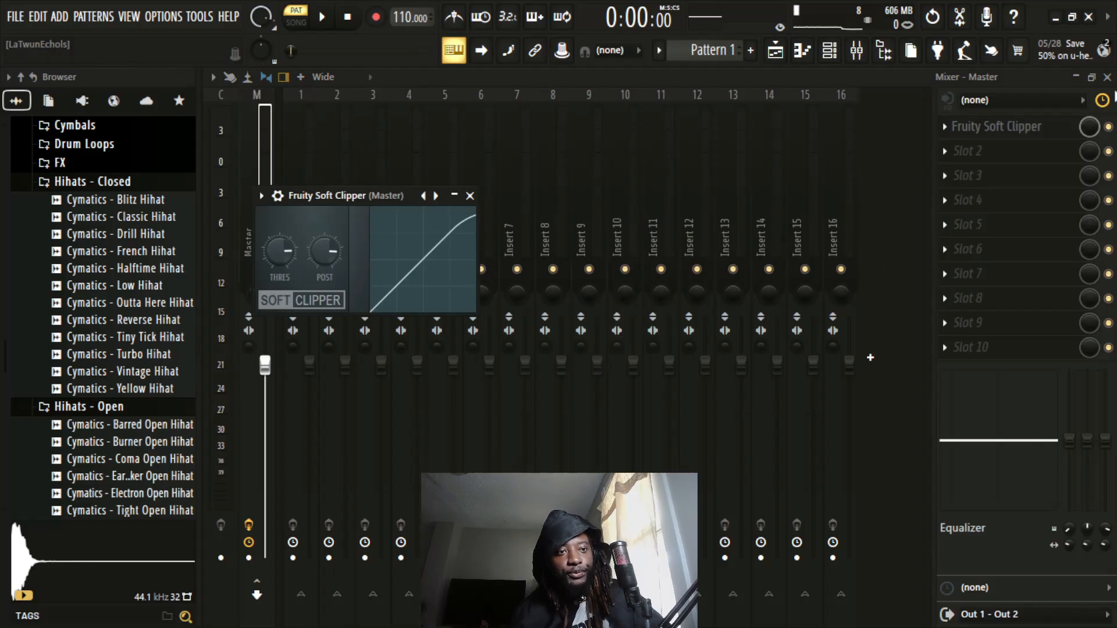
{"action": "left_click", "coordinate": [1107, 77]}
{"action": "key", "text": "space"}
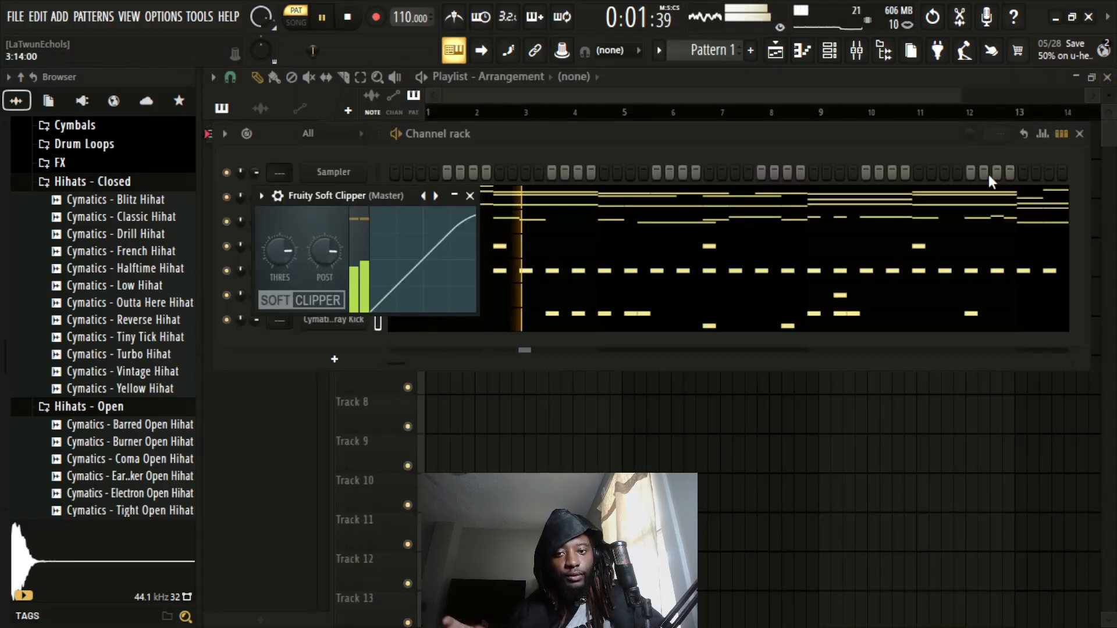
{"action": "left_click", "coordinate": [470, 196]}
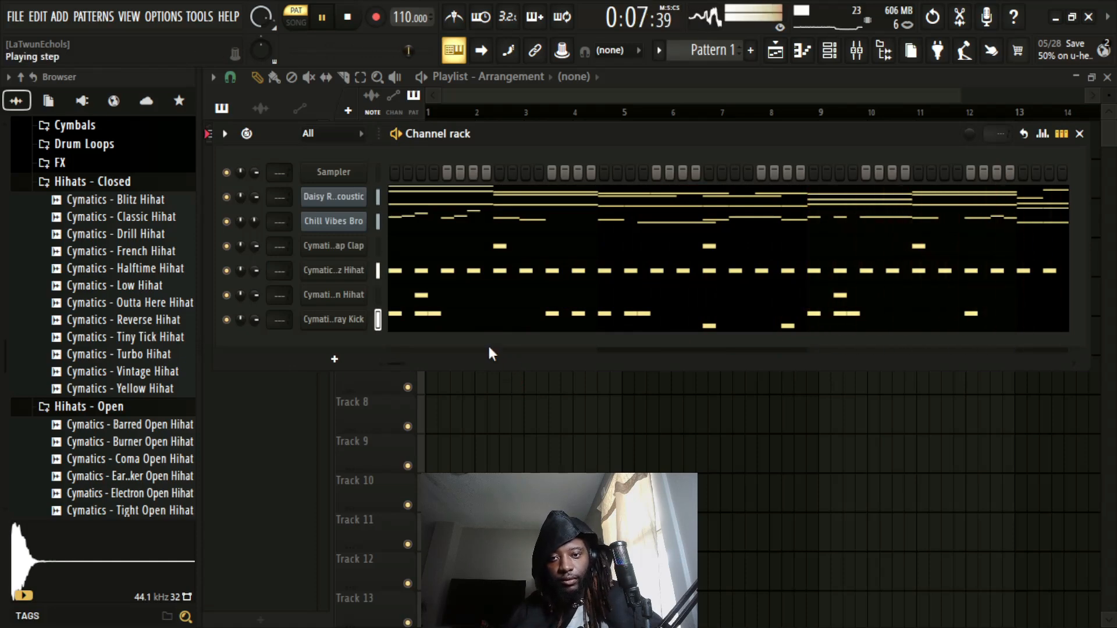
{"action": "key", "text": "space"}
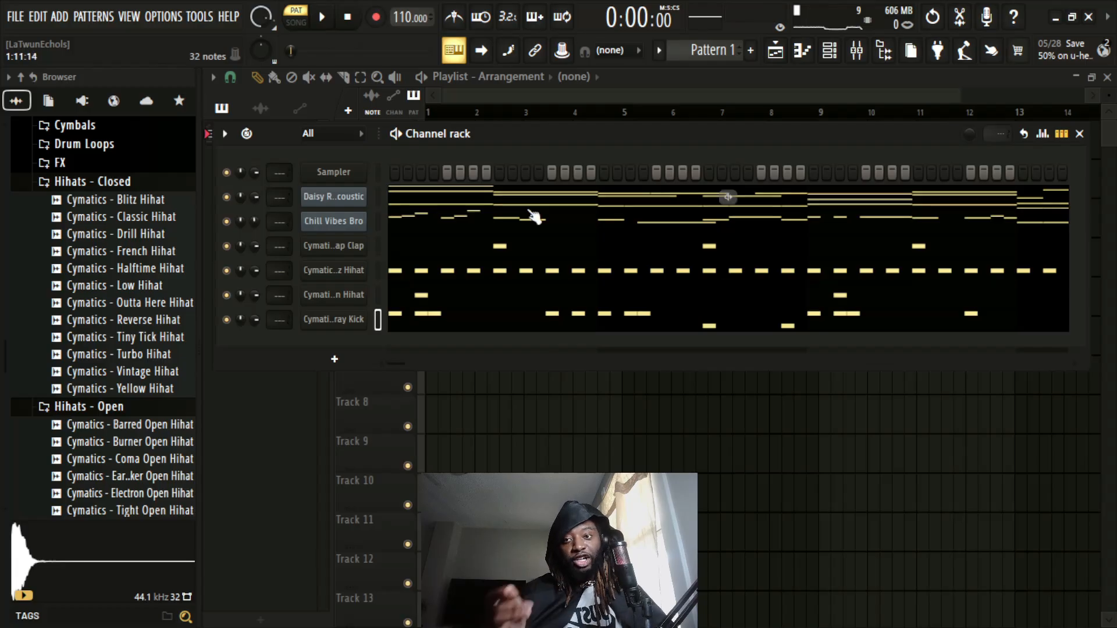
Split Pattern 1 by channel and place Daisy Rock Acoustic clips at bars 1 and 5 on Track 1
{"action": "left_click", "coordinate": [278, 112]}
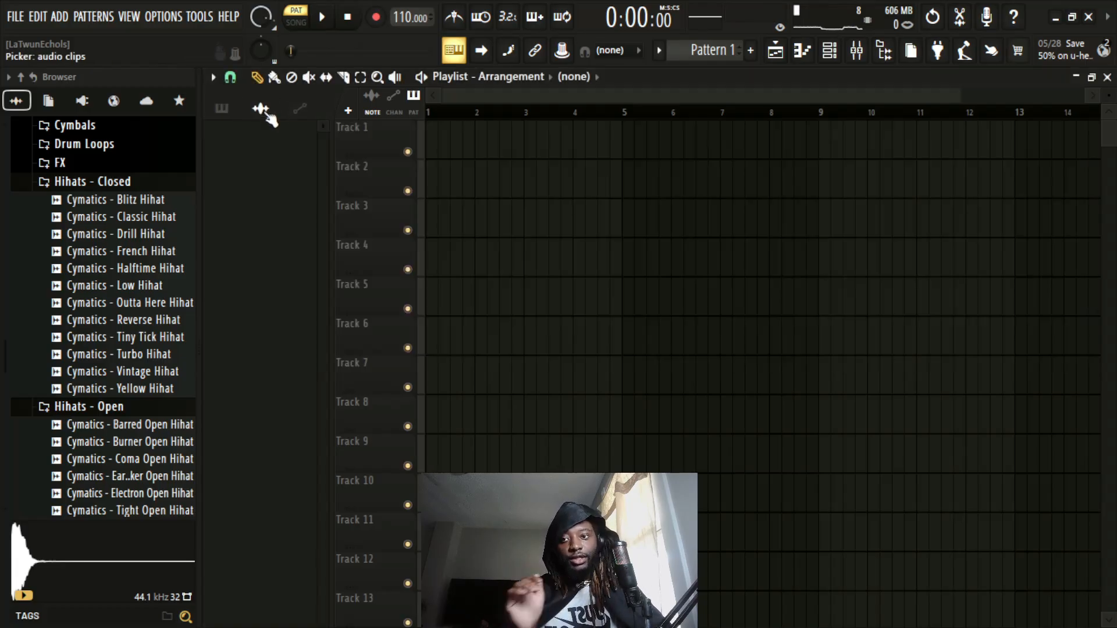
{"action": "left_click", "coordinate": [222, 108]}
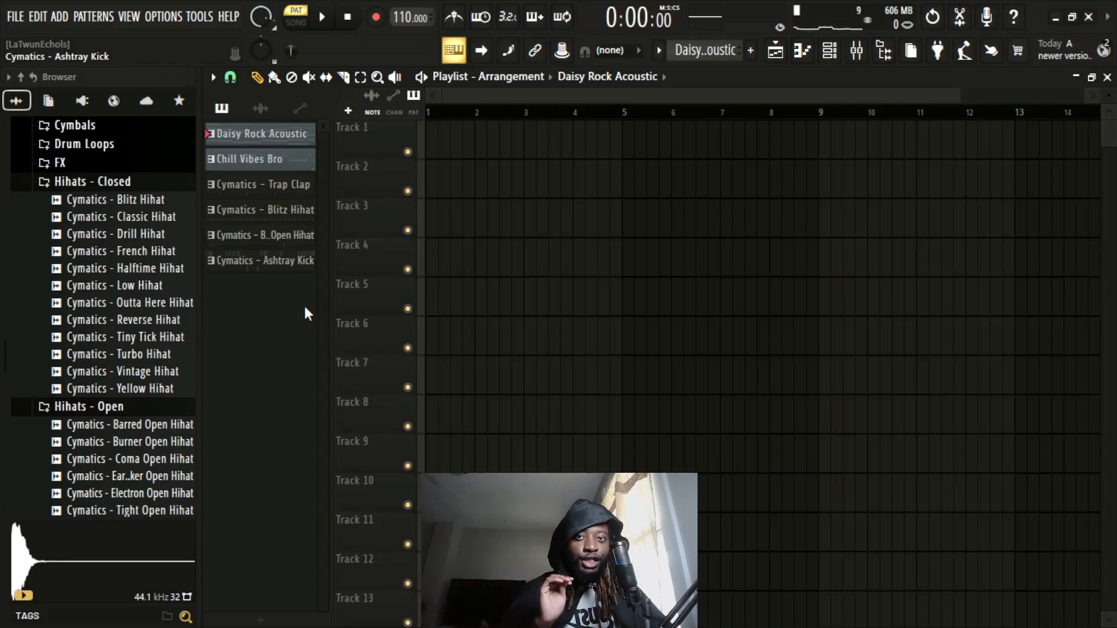
{"action": "left_click", "coordinate": [281, 144]}
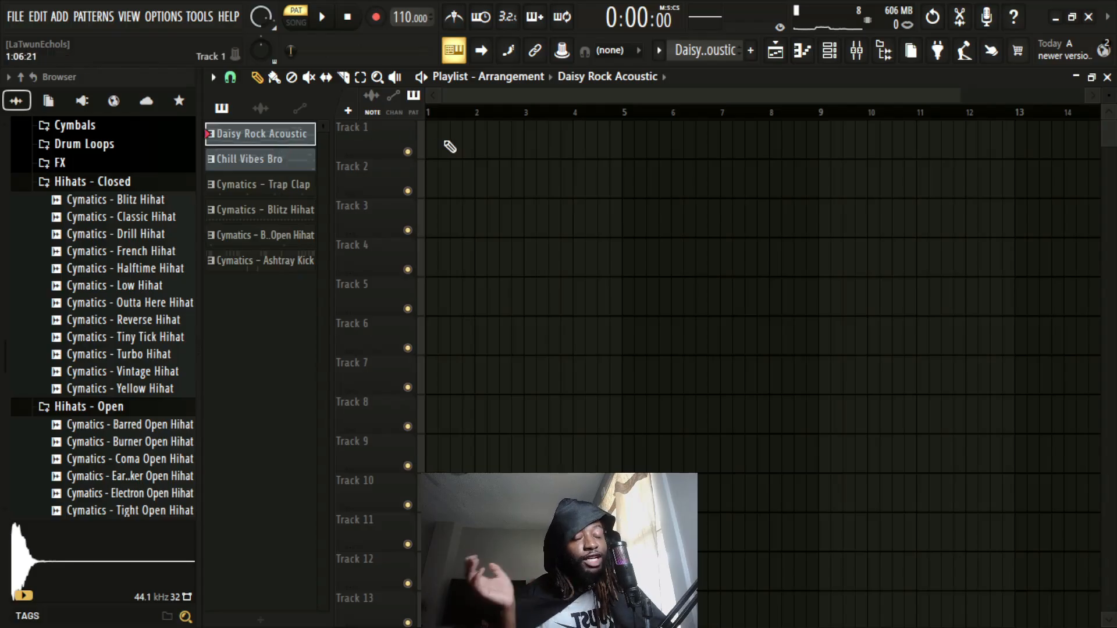
{"action": "left_click_drag", "start_coordinate": [451, 148], "coordinate": [411, 146]}
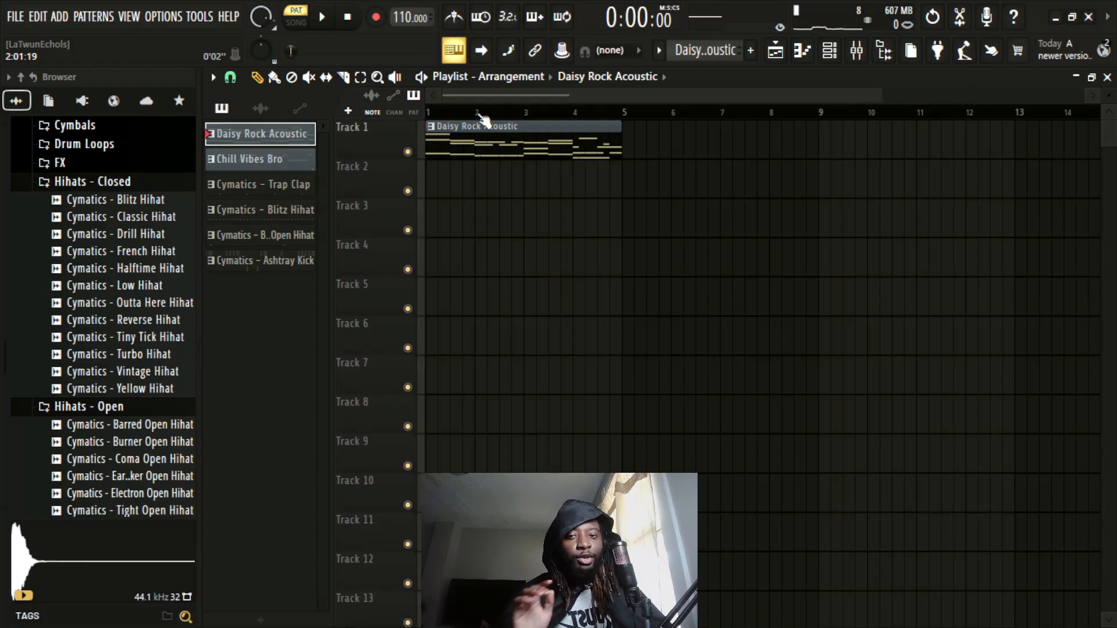
{"action": "left_click", "coordinate": [633, 147]}
Place Trap Clap at bar 5 on Track 2 and Blitz Hihat late in bar 6 on Track 3, trimmed to end at bar 9
{"action": "left_click", "coordinate": [267, 216]}
{"action": "left_click", "coordinate": [292, 193]}
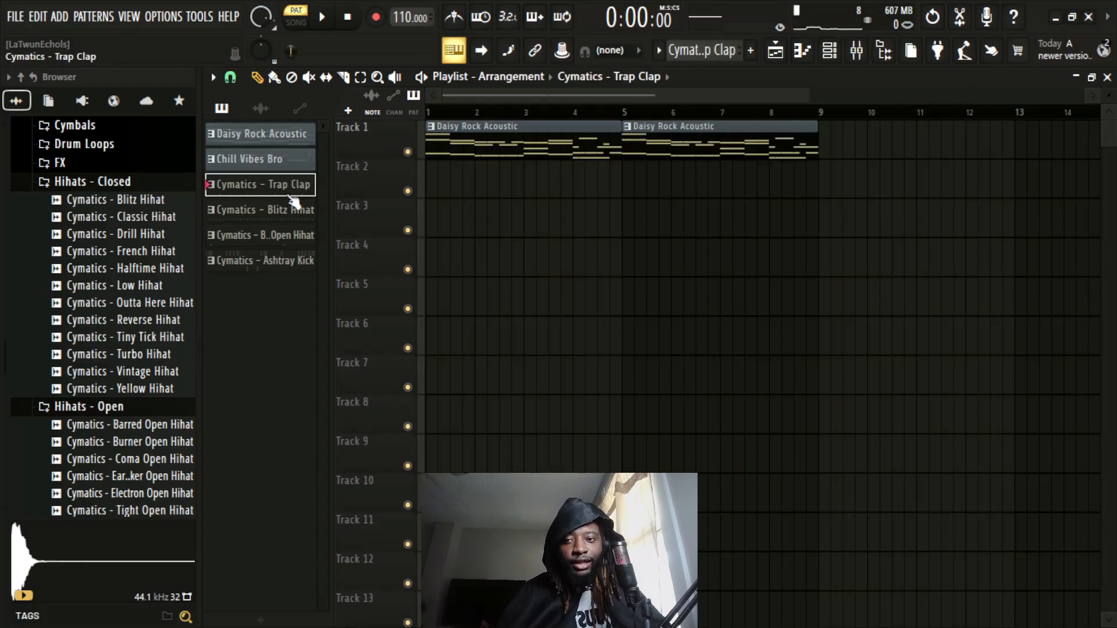
{"action": "left_click", "coordinate": [629, 179]}
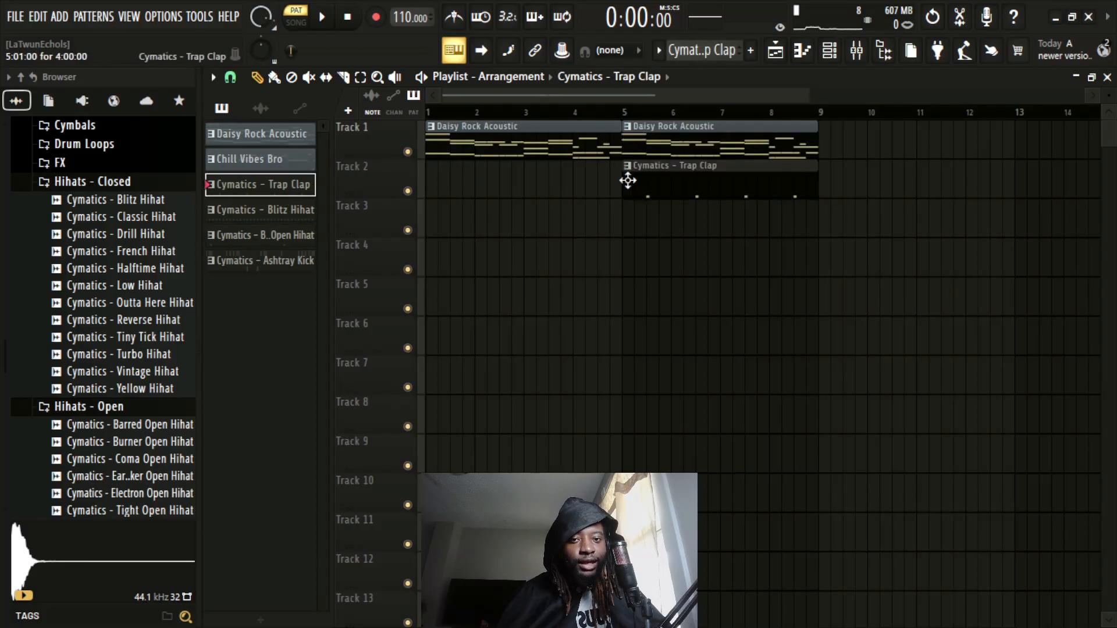
{"action": "left_click", "coordinate": [289, 215]}
{"action": "left_click", "coordinate": [738, 224]}
{"action": "left_click_drag", "start_coordinate": [712, 223], "coordinate": [710, 230]}
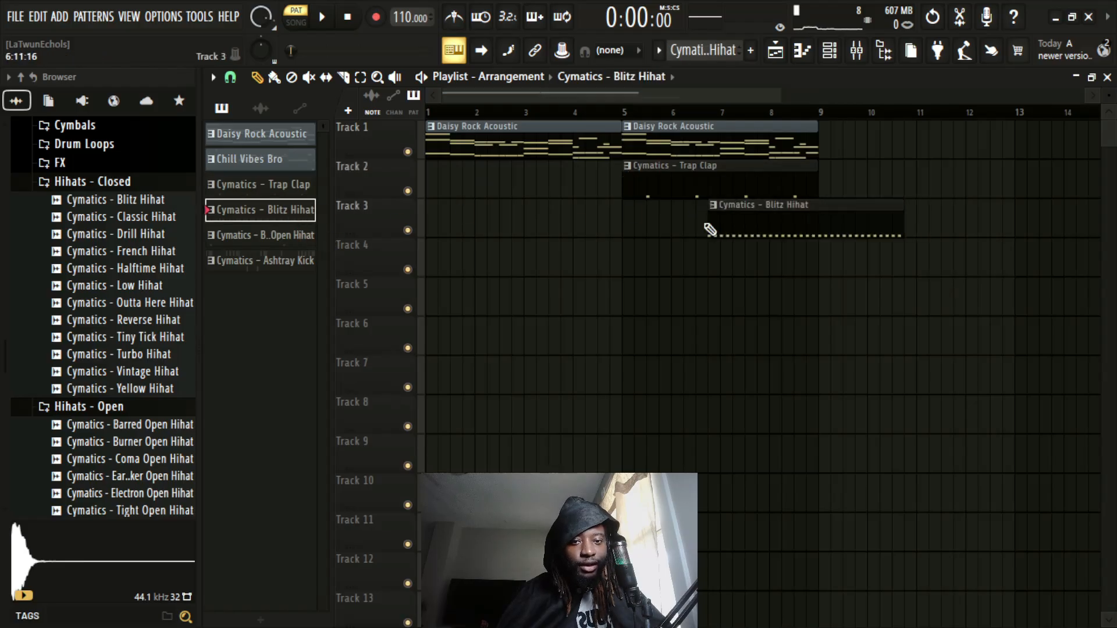
{"action": "left_click_drag", "start_coordinate": [896, 217], "coordinate": [818, 219]}
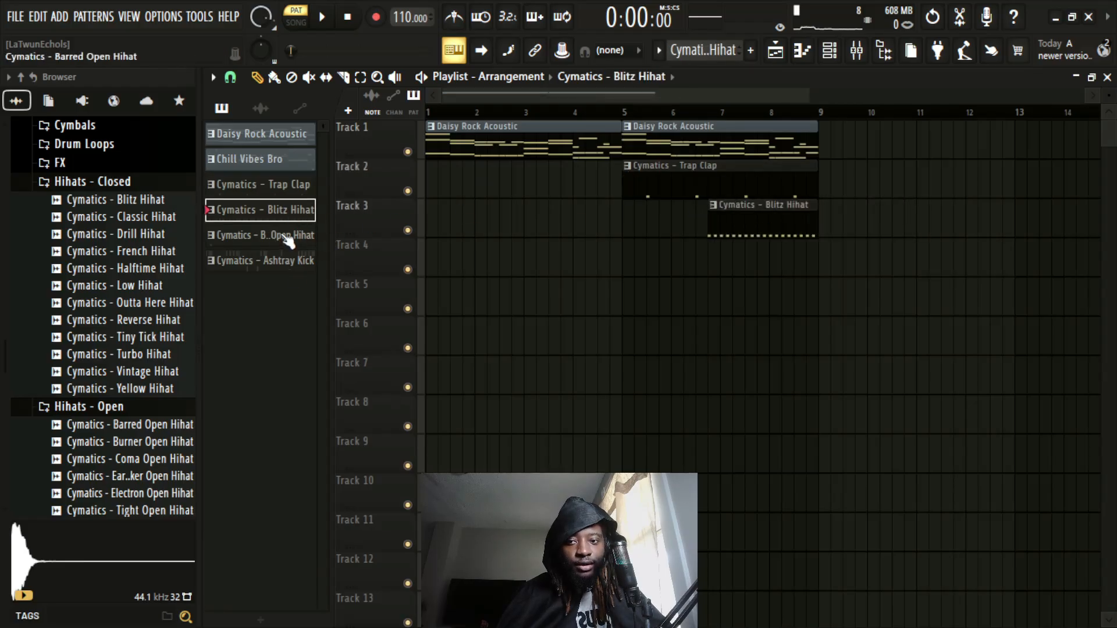
Stack Daisy Rock Acoustic, Chill Vibes Bro, Trap Clap, Blitz Hihat and Ashtray Kick clips at bar 9 on Tracks 1 to 5
{"action": "left_click", "coordinate": [291, 261]}
{"action": "left_click", "coordinate": [833, 267]}
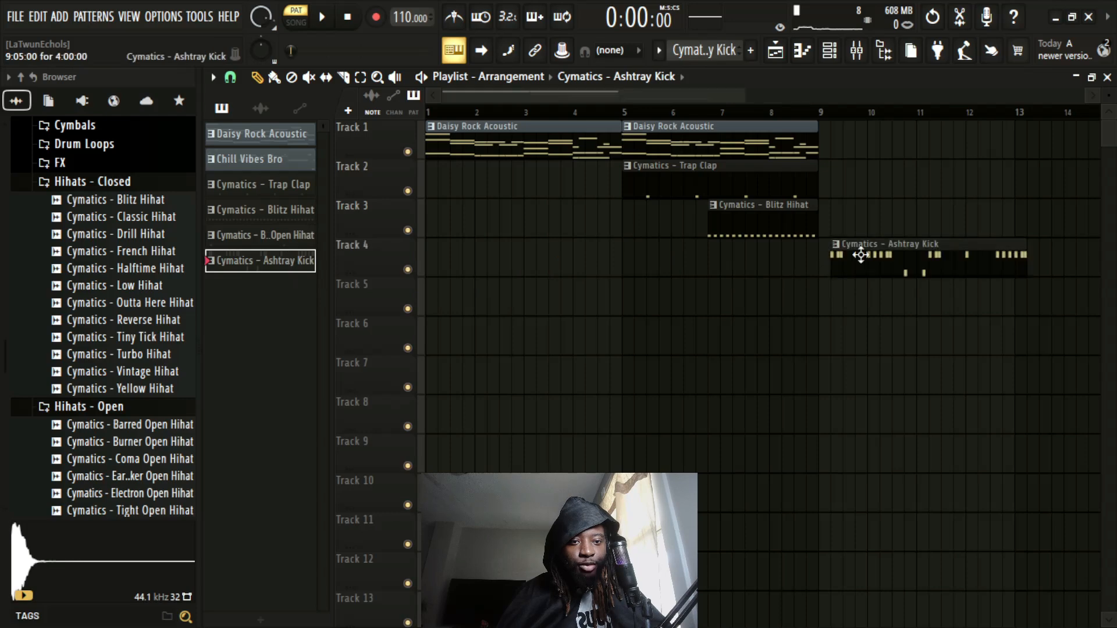
{"action": "left_click", "coordinate": [286, 236]}
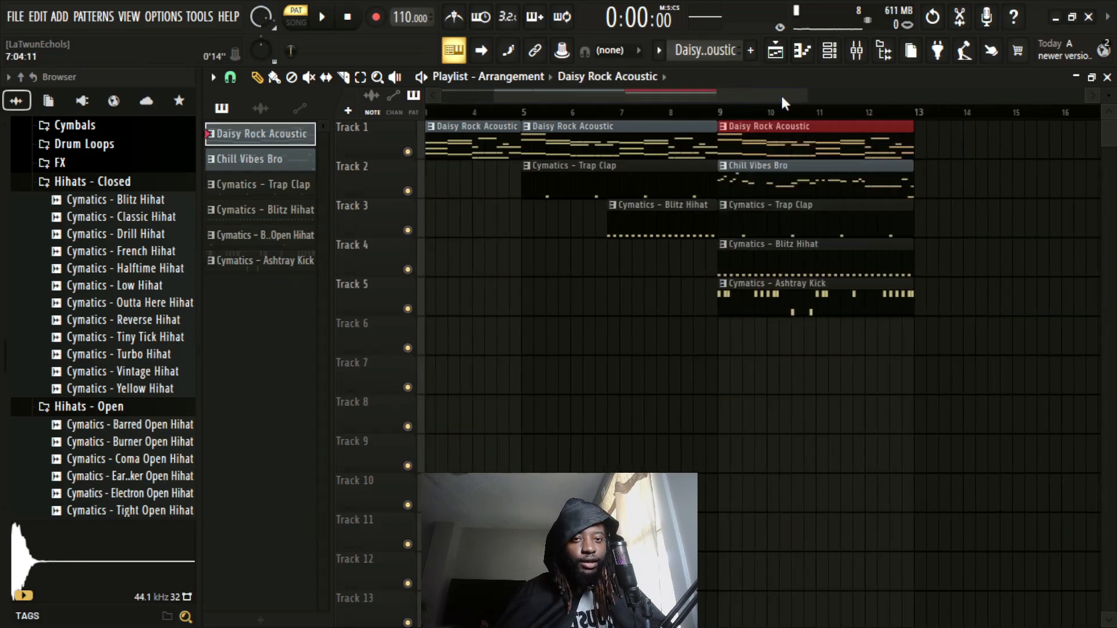
Place a Daisy Rock Acoustic clip on Track 1 and a Blitz Hihat clip on Track 4 at bar 13
{"action": "left_click_drag", "start_coordinate": [781, 93], "coordinate": [819, 94]}
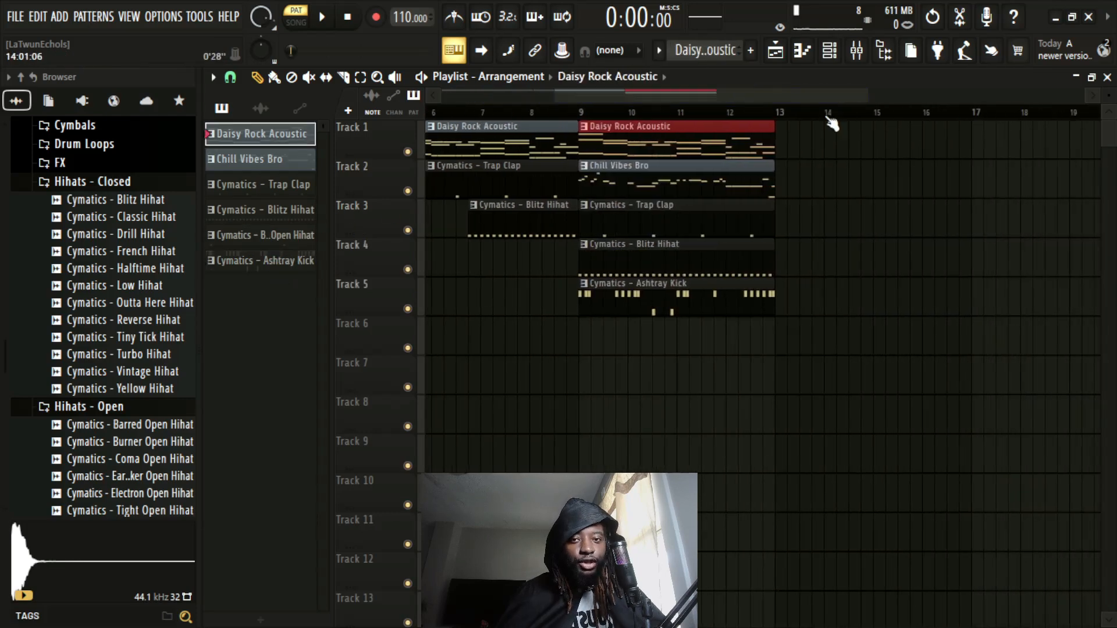
{"action": "left_click", "coordinate": [792, 139]}
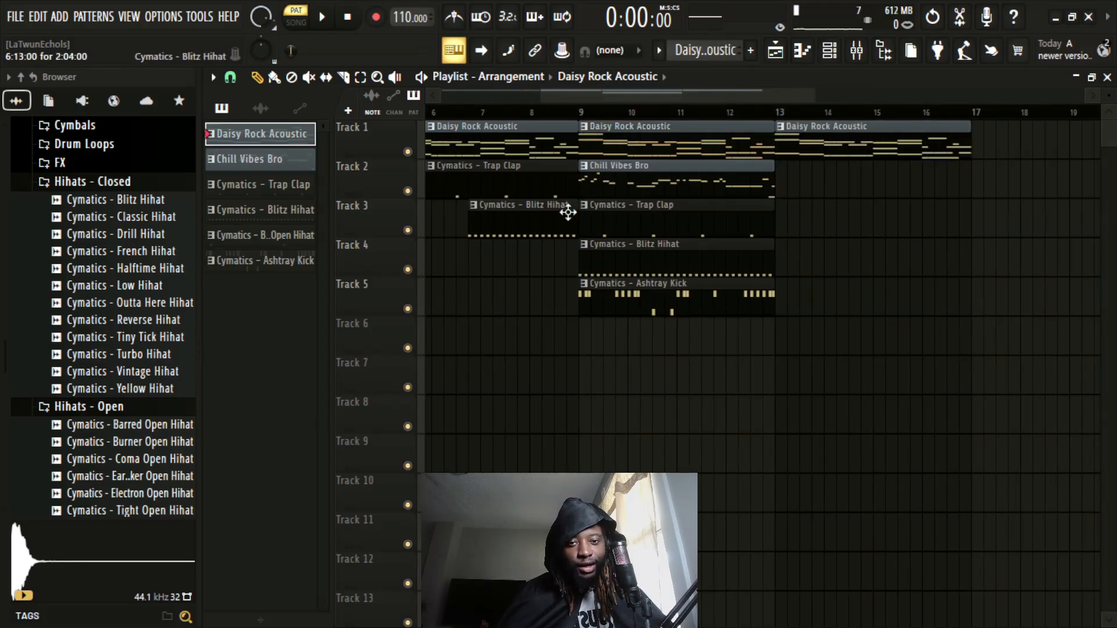
{"action": "left_click", "coordinate": [710, 255]}
{"action": "left_click", "coordinate": [794, 256]}
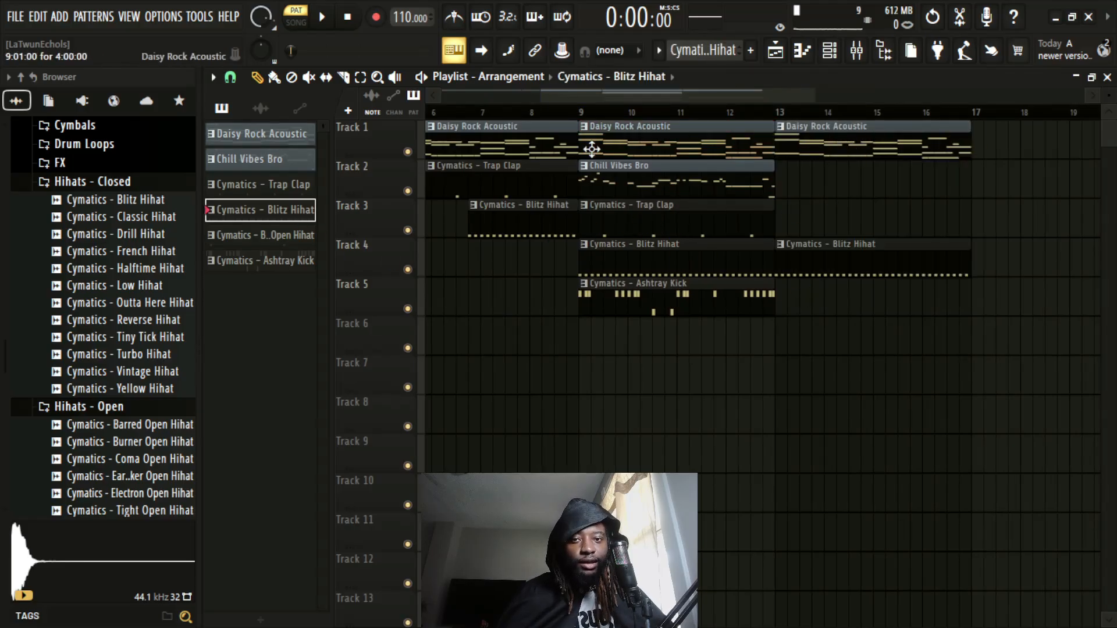
Duplicate the five stacked clips of bars 9 to 12 and move the copies to bar 17
{"action": "left_click_drag", "start_coordinate": [641, 338], "coordinate": [689, 153]}
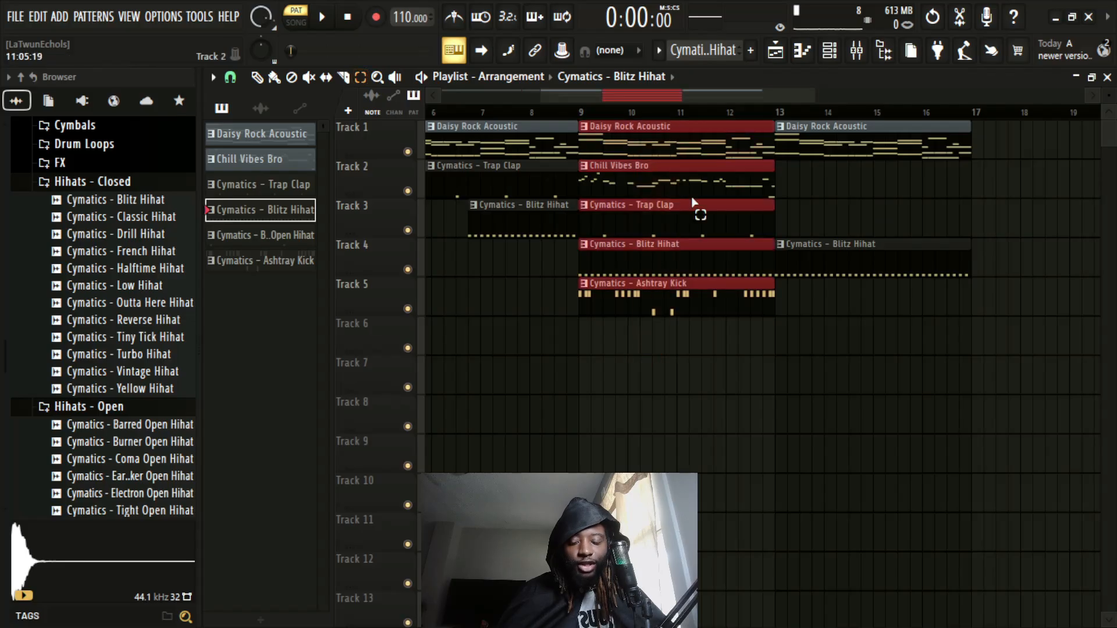
{"action": "key", "text": "ctrl+b"}
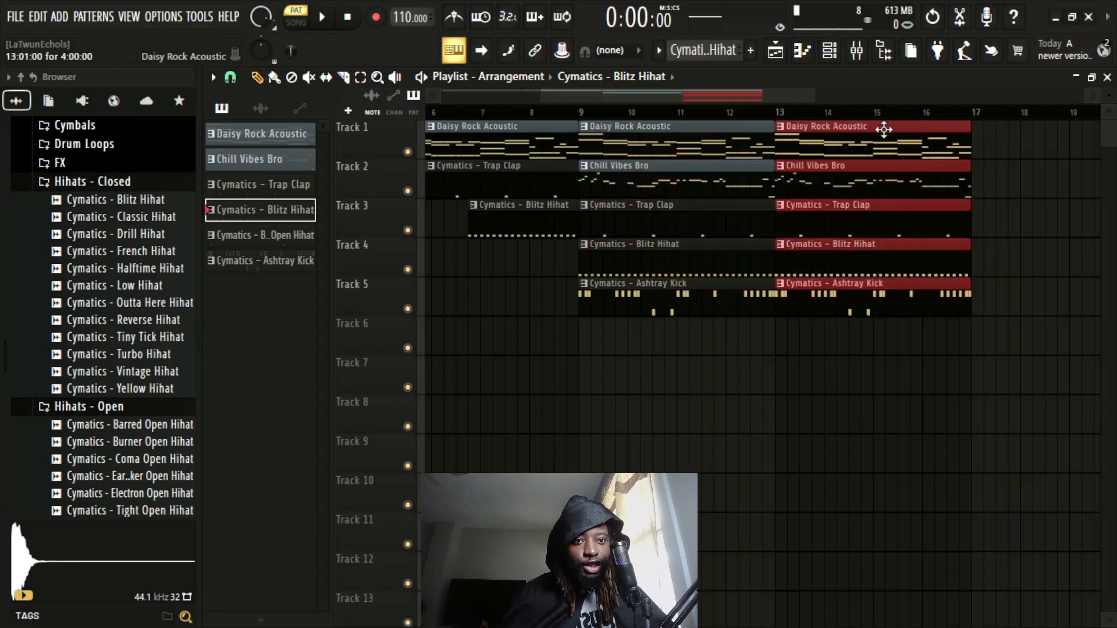
{"action": "left_click_drag", "start_coordinate": [875, 135], "coordinate": [1045, 135]}
{"action": "scroll", "coordinate": [997, 111], "scroll_direction": "down", "scroll_amount": 3}
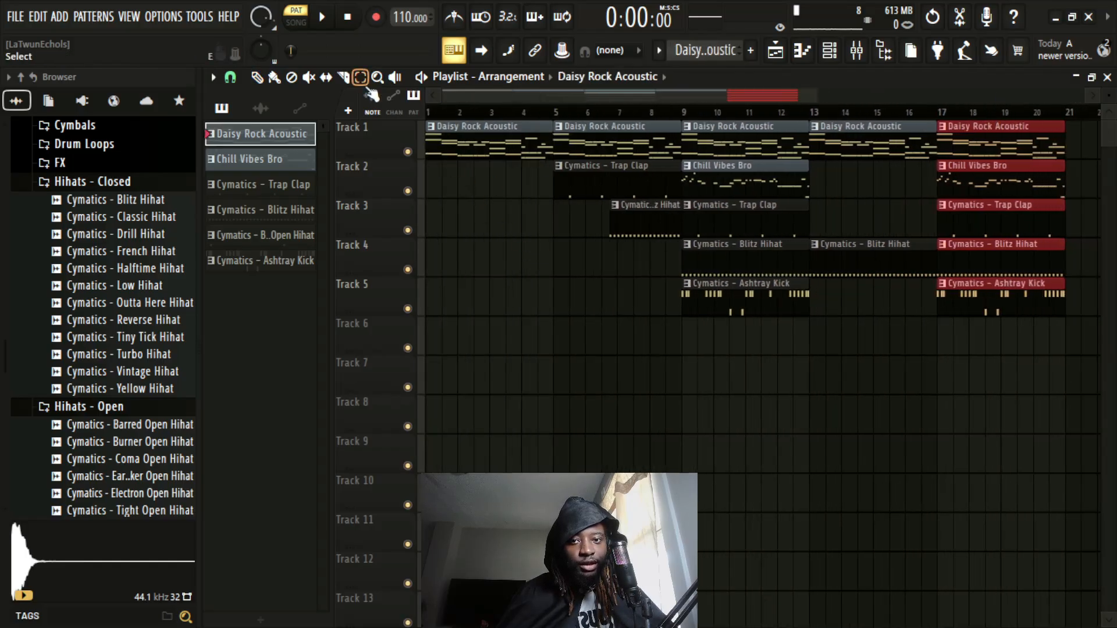
Duplicate all clips of bars 1 to 8, move the copies to start at bar 21, and deselect them
{"action": "left_click_drag", "start_coordinate": [486, 274], "coordinate": [642, 129]}
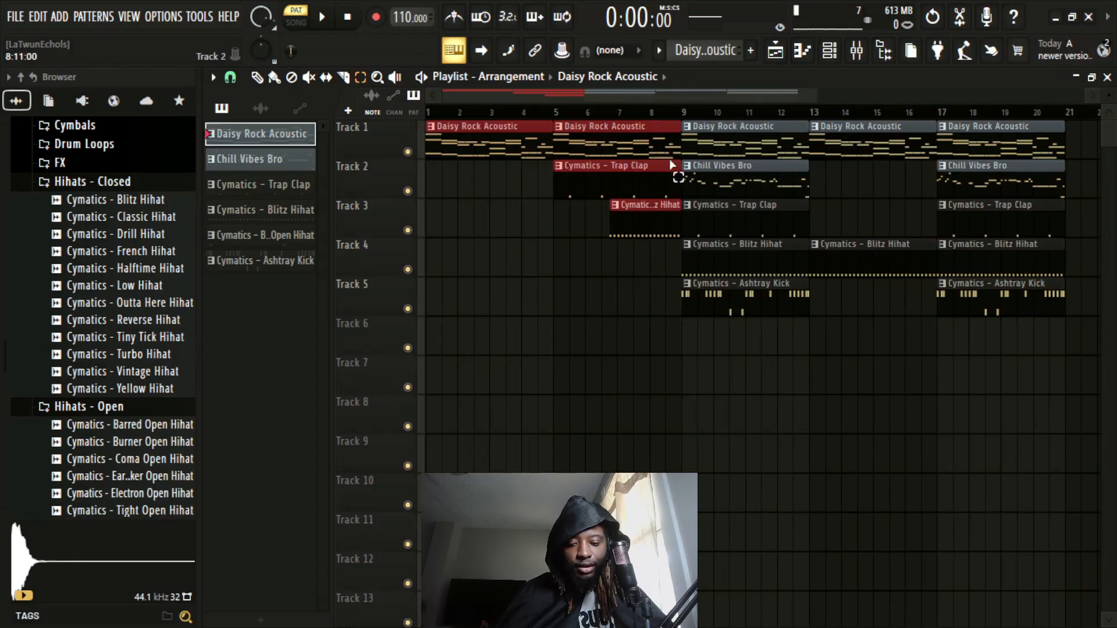
{"action": "scroll", "coordinate": [496, 112], "scroll_direction": "down", "scroll_amount": 2}
{"action": "key", "text": "ctrl+b"}
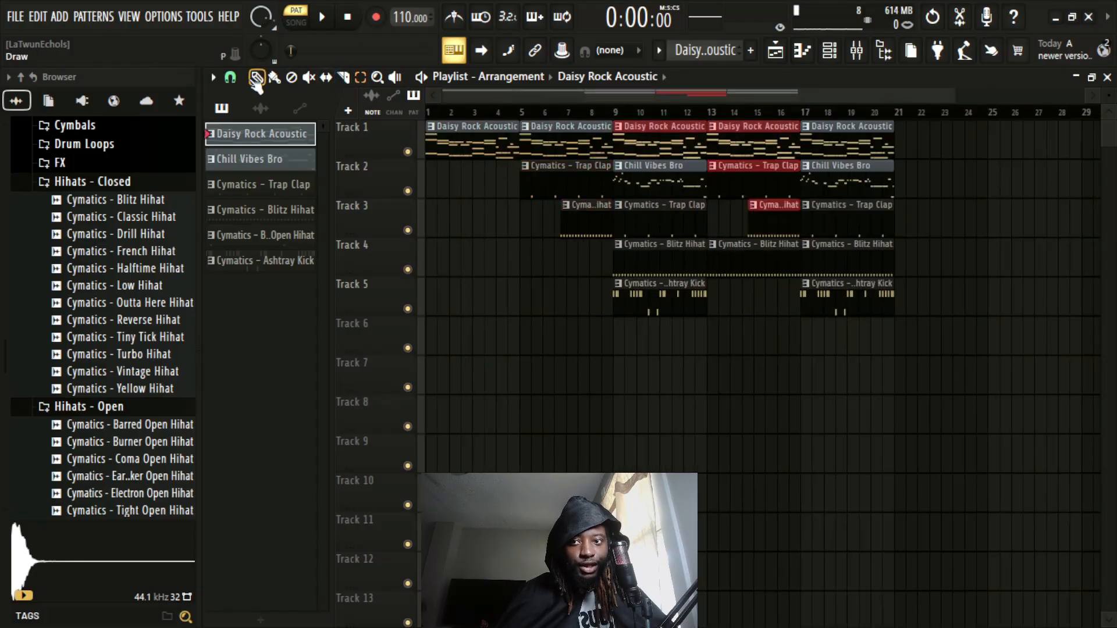
{"action": "left_click_drag", "start_coordinate": [766, 128], "coordinate": [1007, 134]}
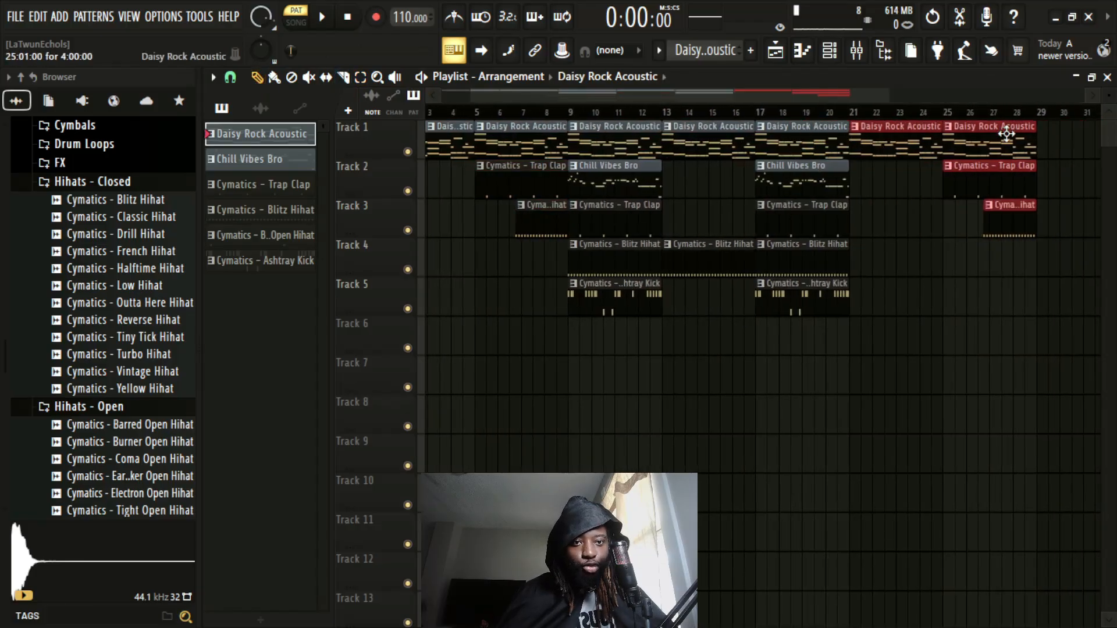
{"action": "key", "text": "ctrl+d"}
Move the copied Trap Clap clip to bar 21 on Track 2 and the short Blitz Hihat clip to bar 21 on Track 4
{"action": "left_click_drag", "start_coordinate": [1007, 183], "coordinate": [905, 175]}
{"action": "left_click_drag", "start_coordinate": [1012, 215], "coordinate": [874, 255]}
{"action": "scroll", "coordinate": [963, 209], "scroll_direction": "down", "scroll_amount": 2}
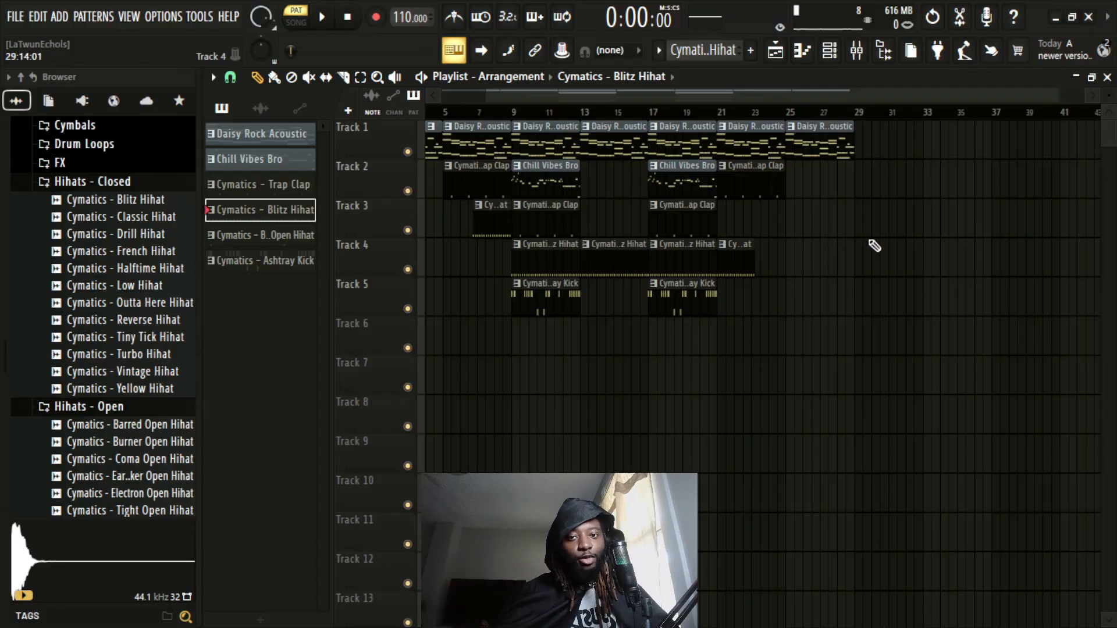
Play the arrangement in song mode and place a Chill Vibes Bro clip at bar 25 on Track 2
{"action": "key", "text": "space"}
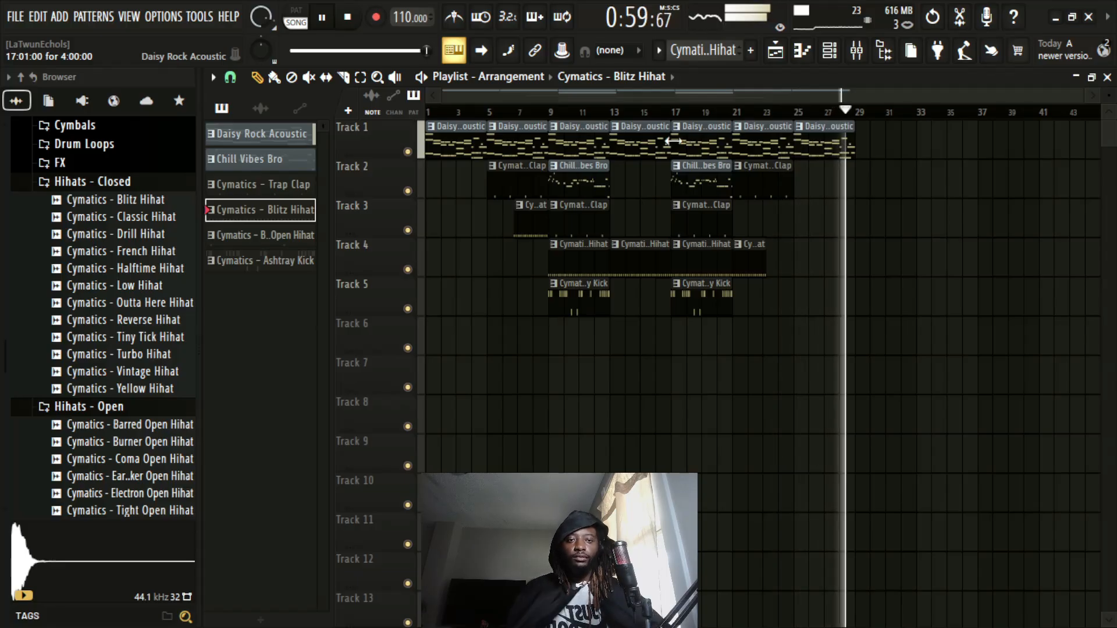
{"action": "key", "text": "space"}
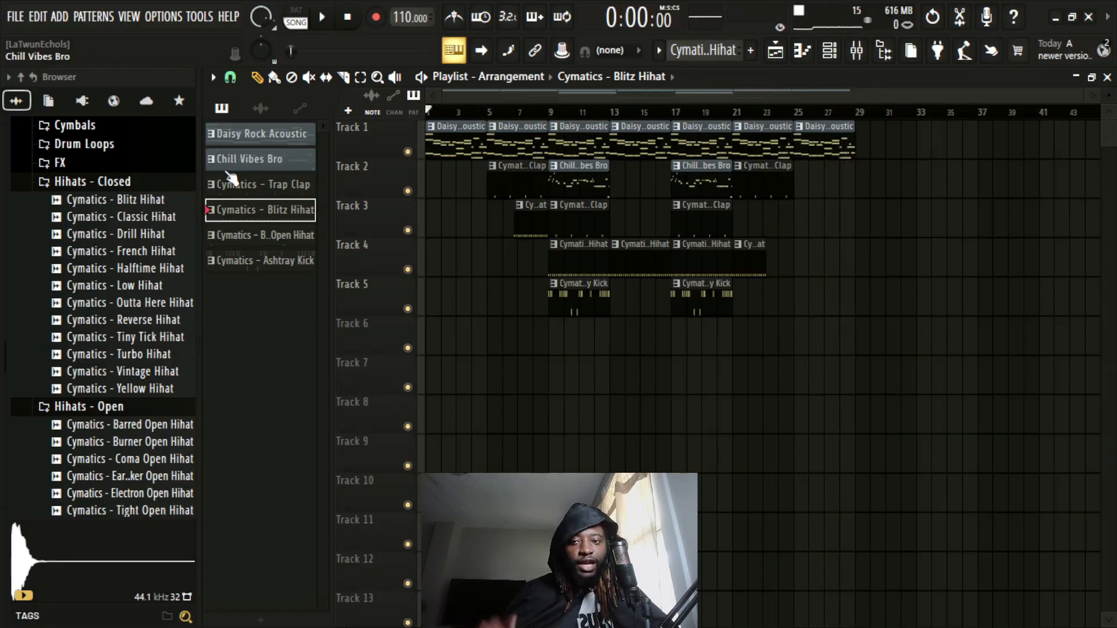
{"action": "left_click", "coordinate": [252, 162]}
{"action": "left_click", "coordinate": [810, 178]}
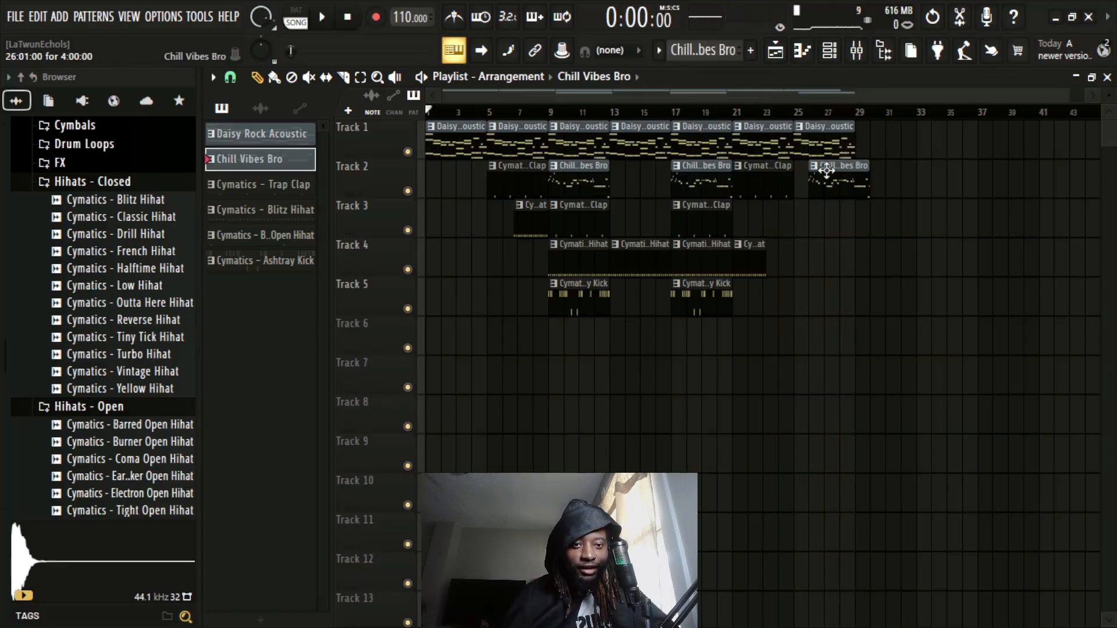
Set the playhead to bar 21 and look through the Kick samples in the browser
{"action": "left_click", "coordinate": [737, 110]}
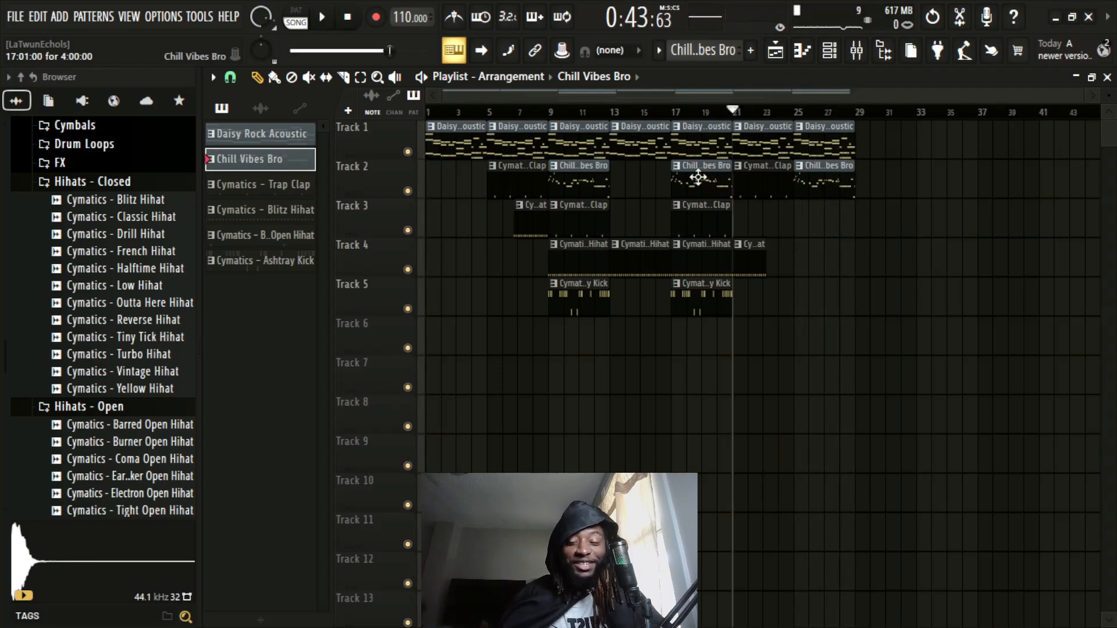
{"action": "scroll", "coordinate": [106, 300], "scroll_direction": "down", "scroll_amount": 8}
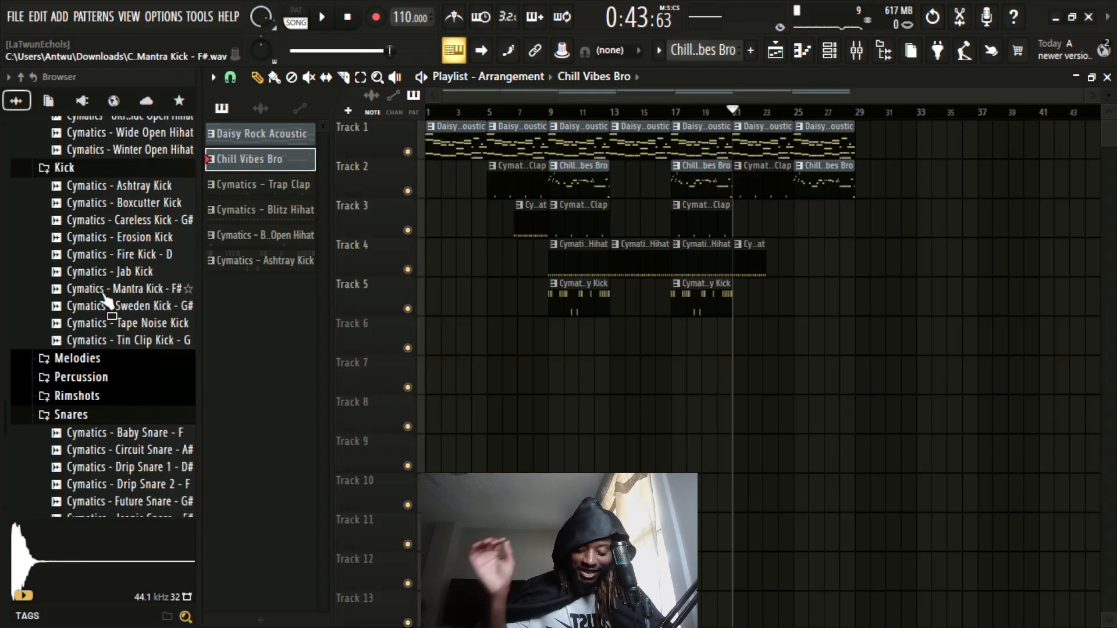